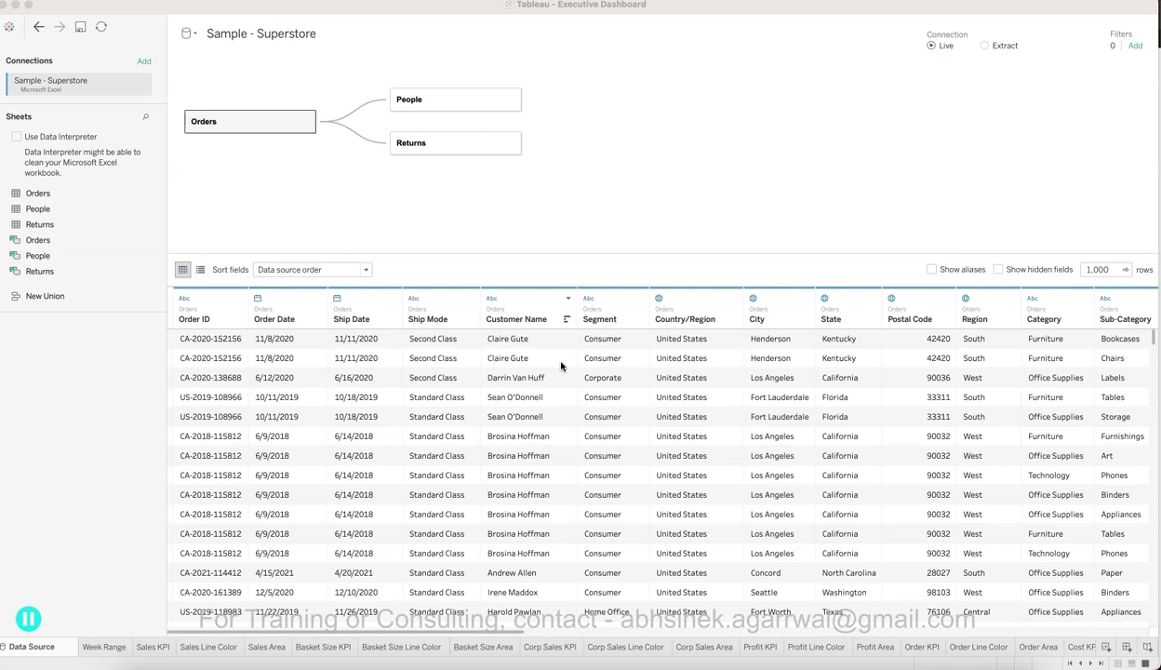
- Leave the Sample - Superstore data source page and return to the Tableau start page
left_click(555, 380)
- Return to the Sample - Superstore data source and inspect the Orders Ship Date and Postal Code columns
left_click(12, 30)
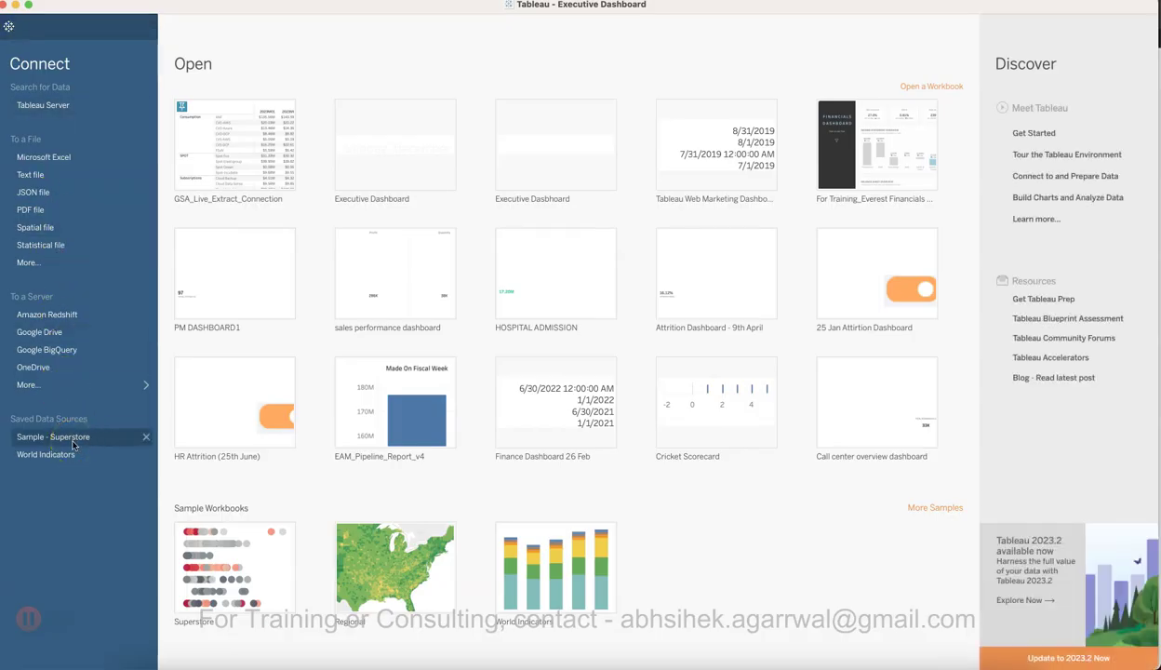
left_click(9, 26)
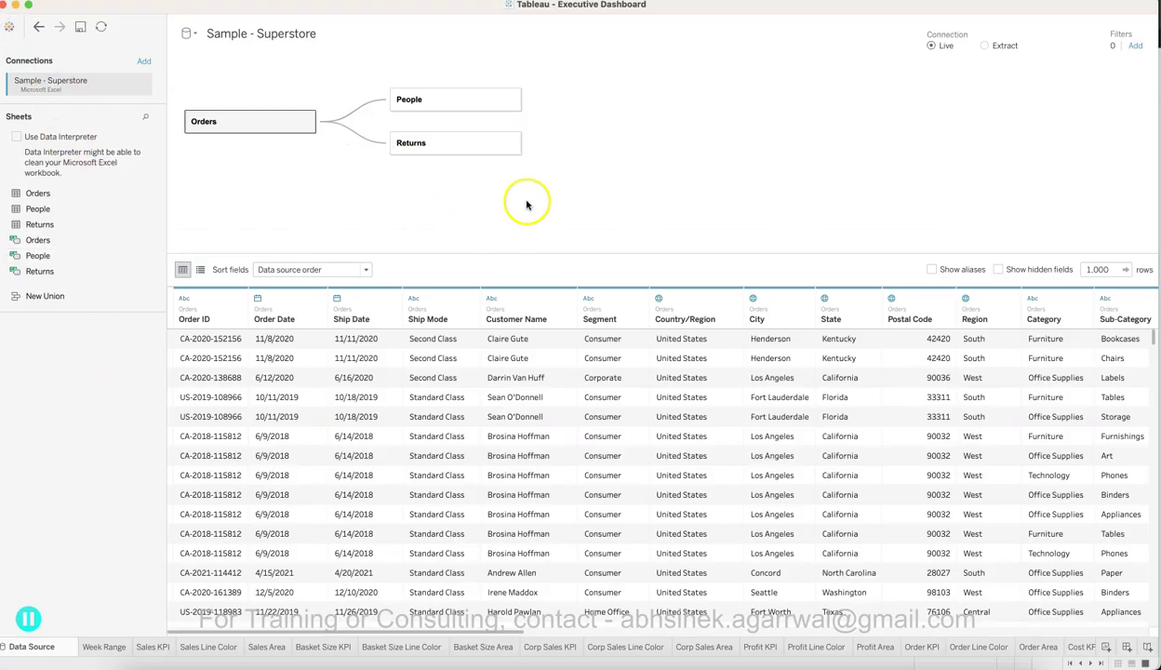
left_click(352, 323)
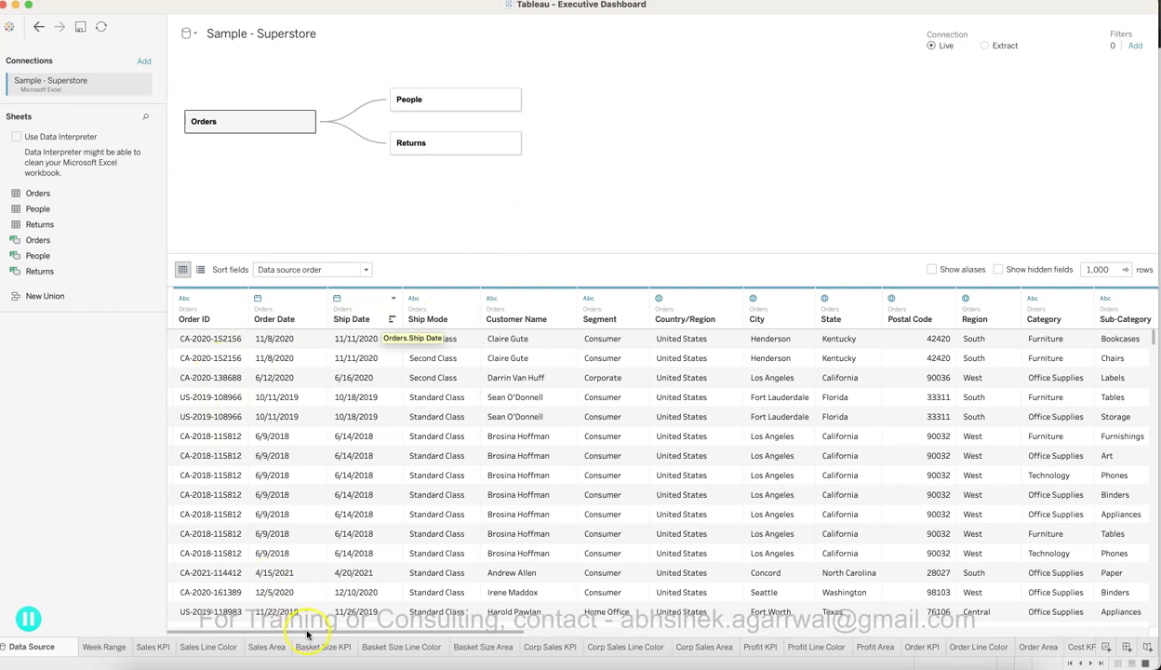
mouse_move(310, 634)
left_mouse_down()
mouse_move(854, 636)
mouse_move(296, 590)
left_mouse_up()
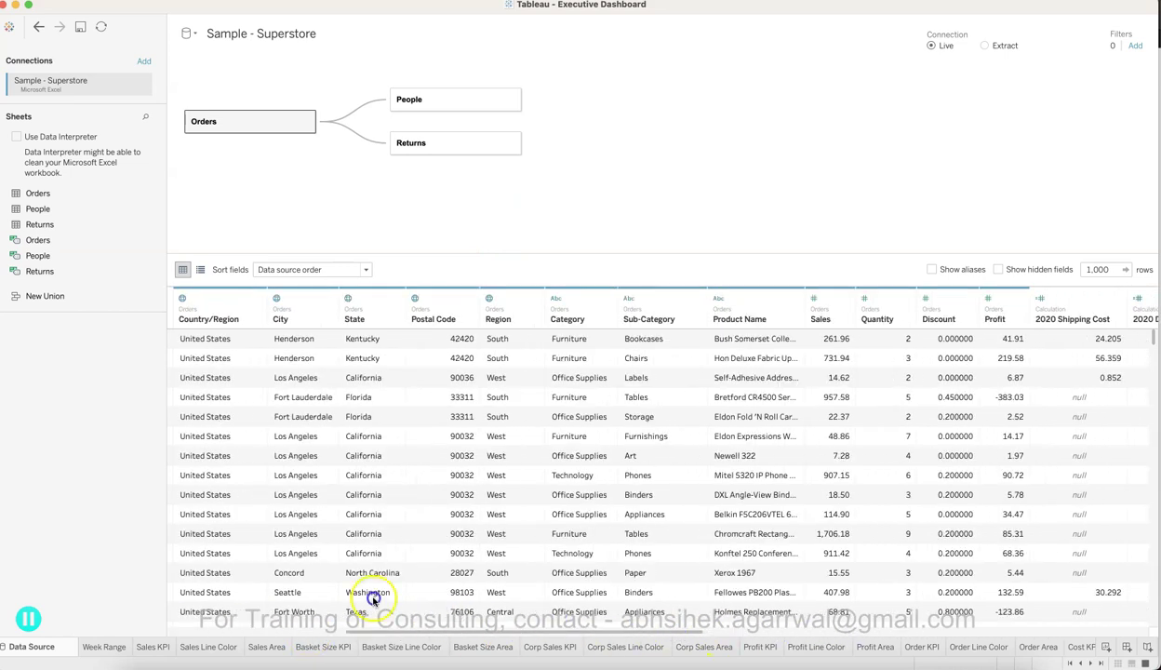
left_click(921, 315)
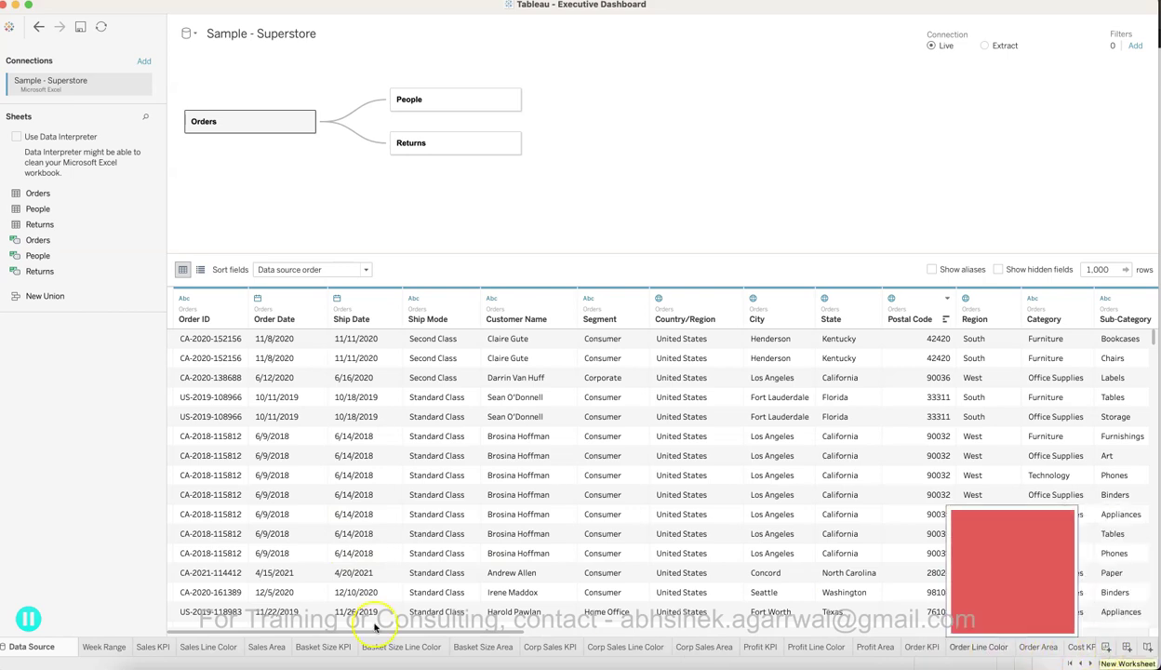
left_click(213, 0)
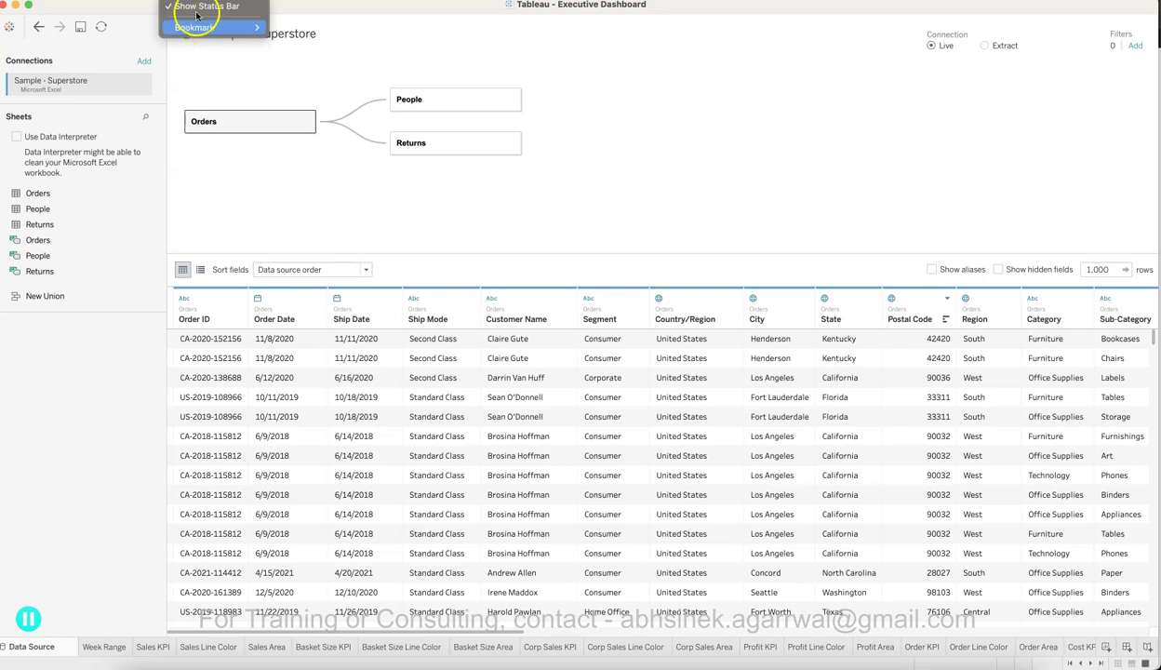
- Go from the Week Range worksheet to Dashboard 1, showing the December 26–30, 2021 KPI tiles
left_click(117, 647)
left_click(113, 646)
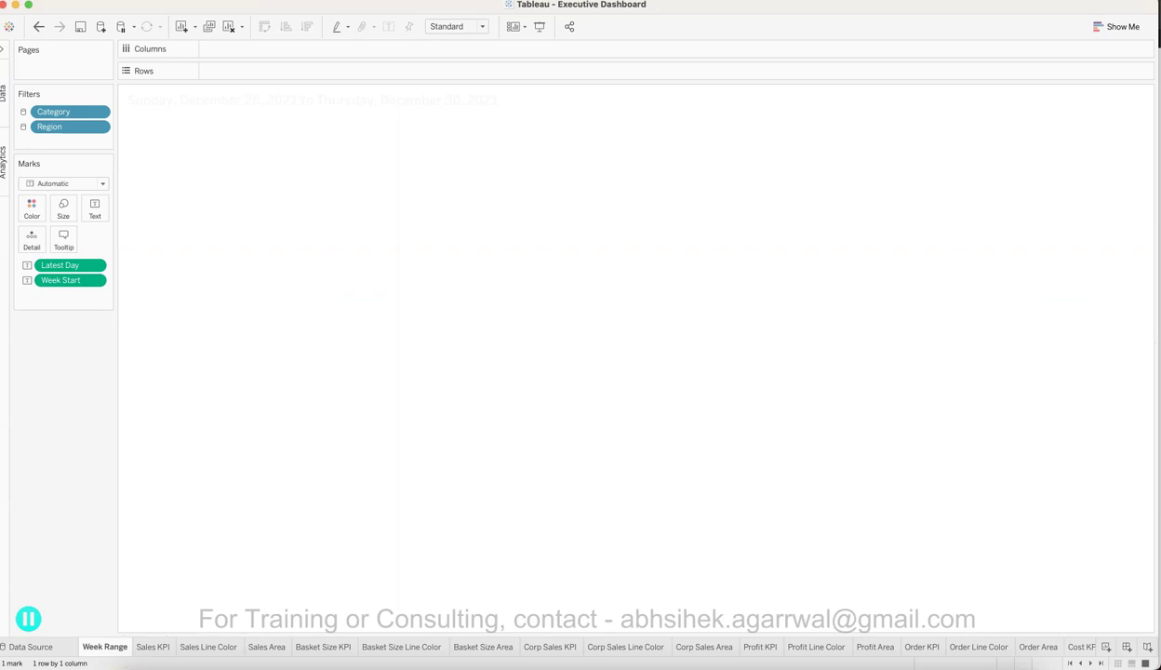
left_click(204, 0)
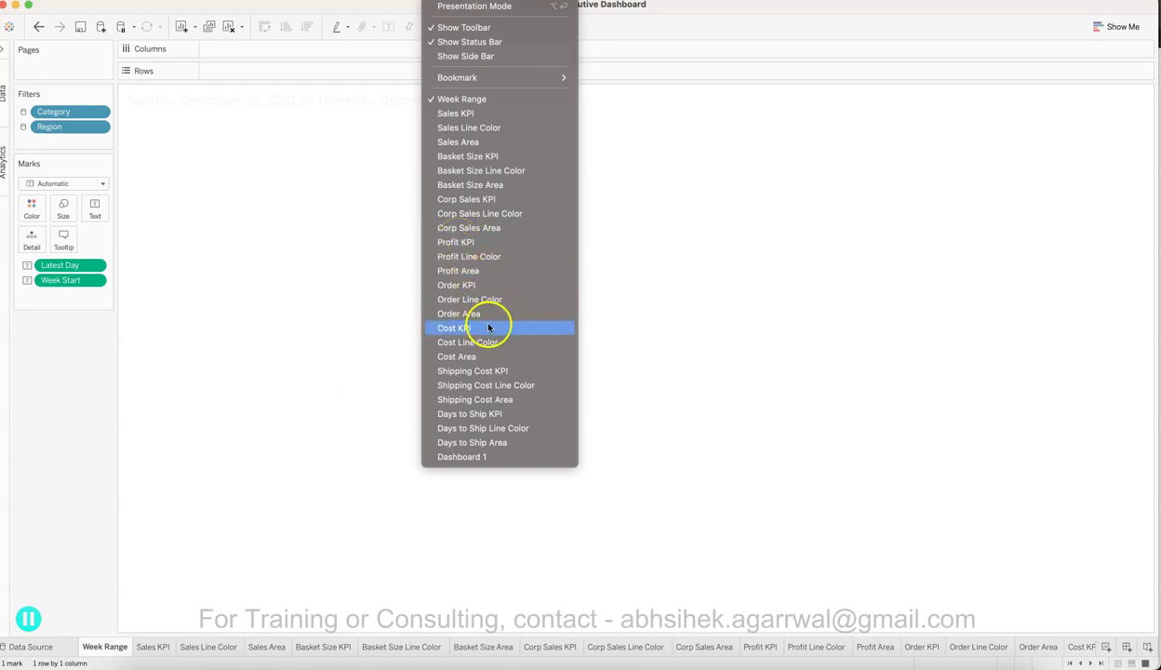
left_click(503, 457)
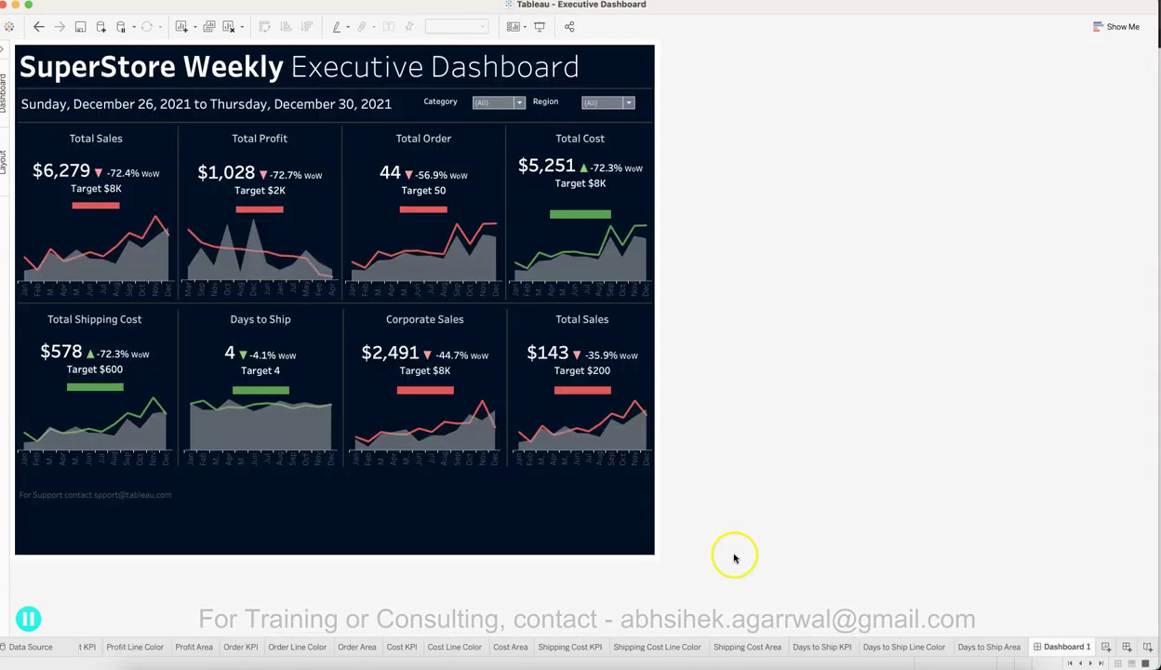
left_click(867, 439)
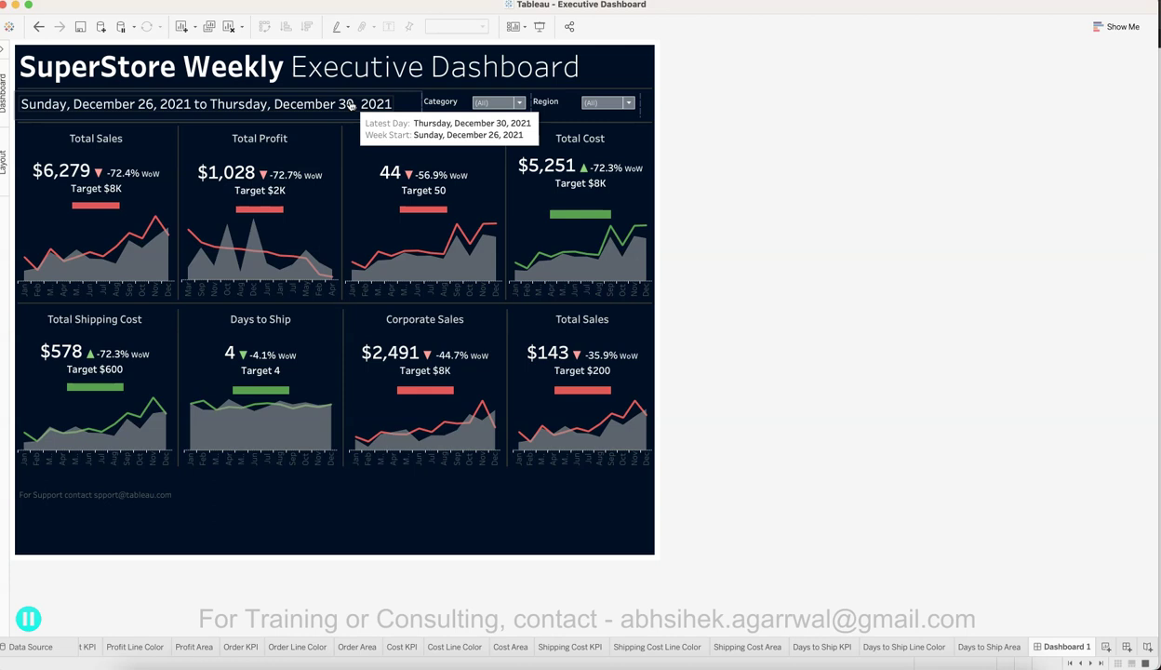
left_click(498, 105)
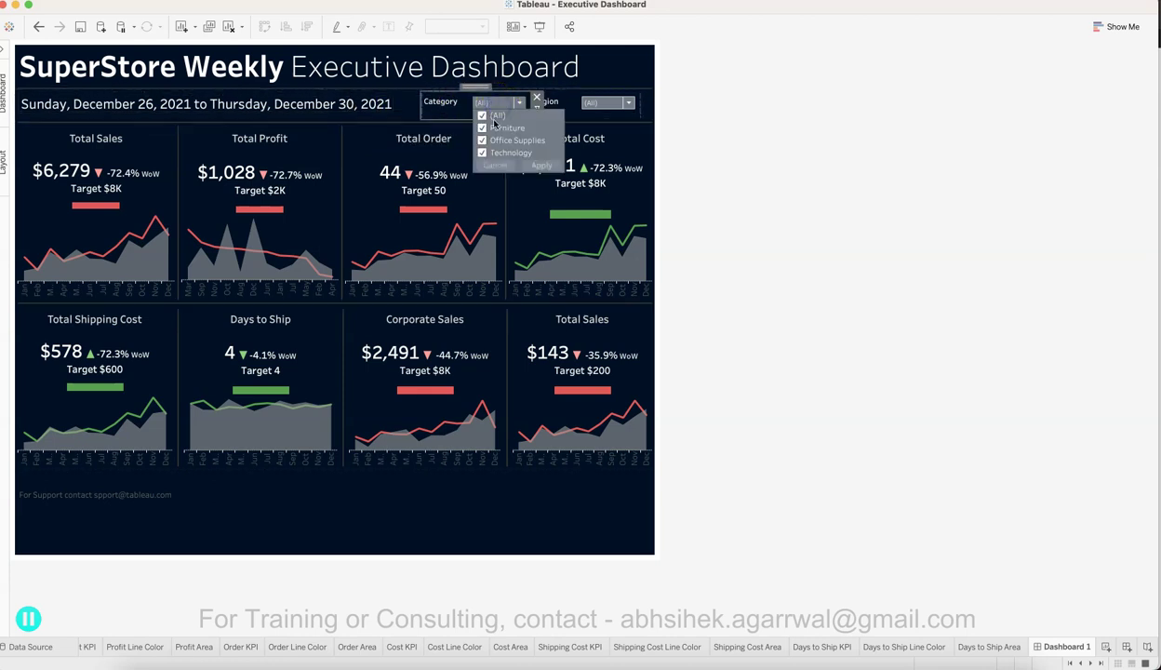
left_click(485, 116)
left_click(527, 166)
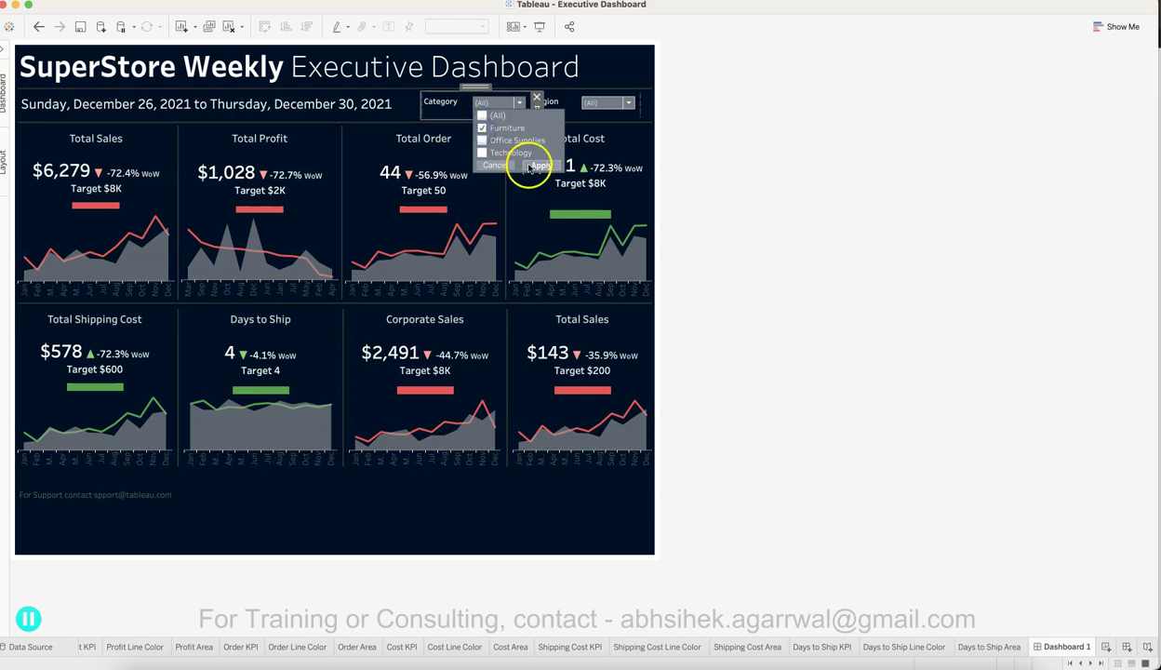
left_click(482, 128)
left_click(535, 167)
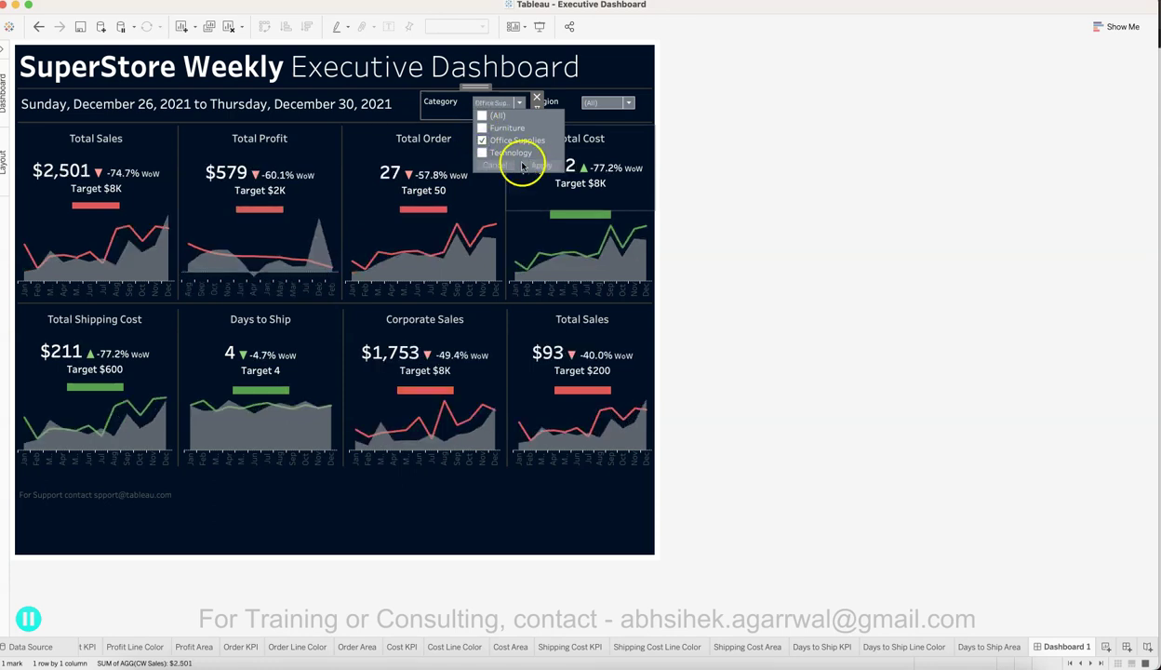
left_click(482, 140)
left_click(482, 152)
left_click(537, 165)
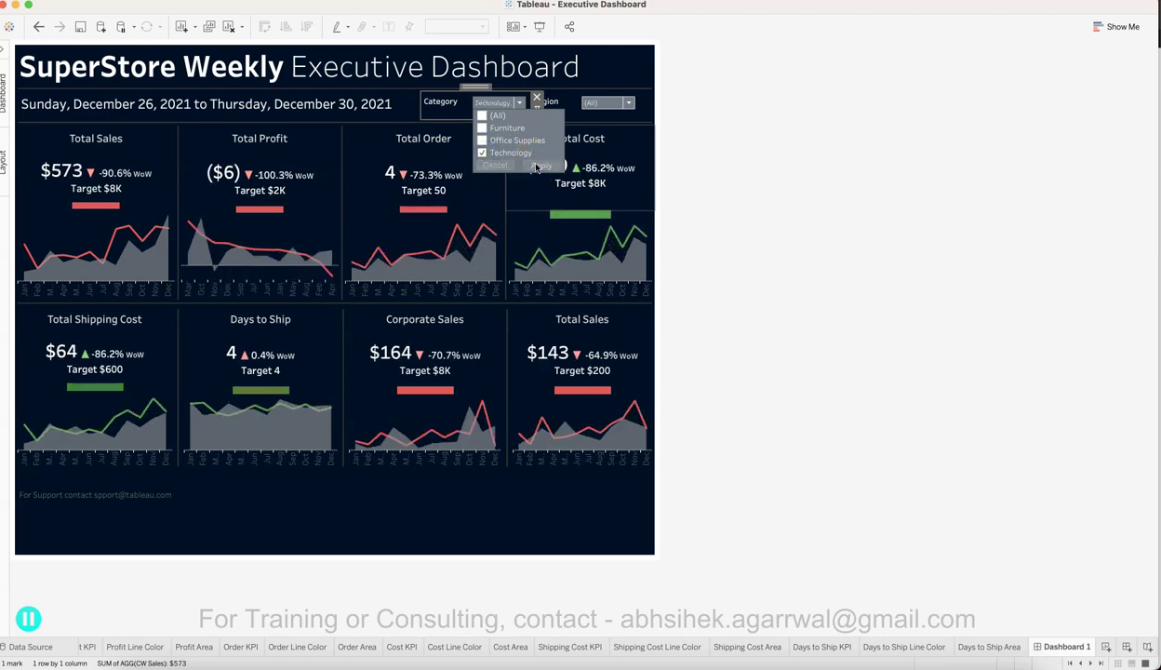
left_click(482, 153)
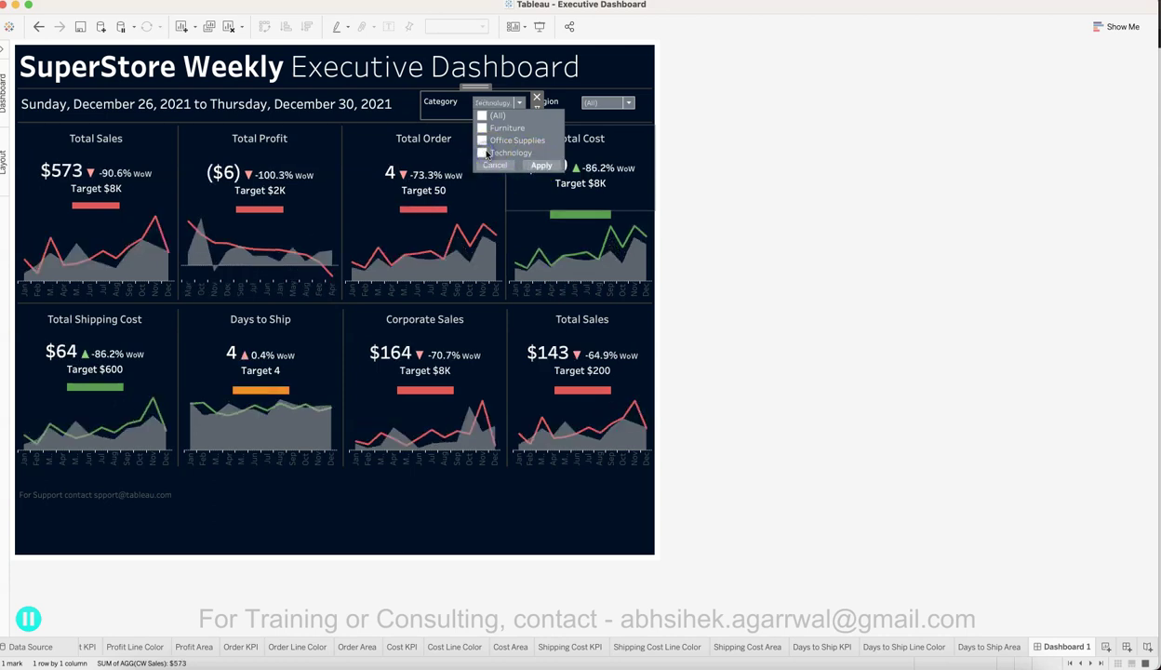
left_click(484, 115)
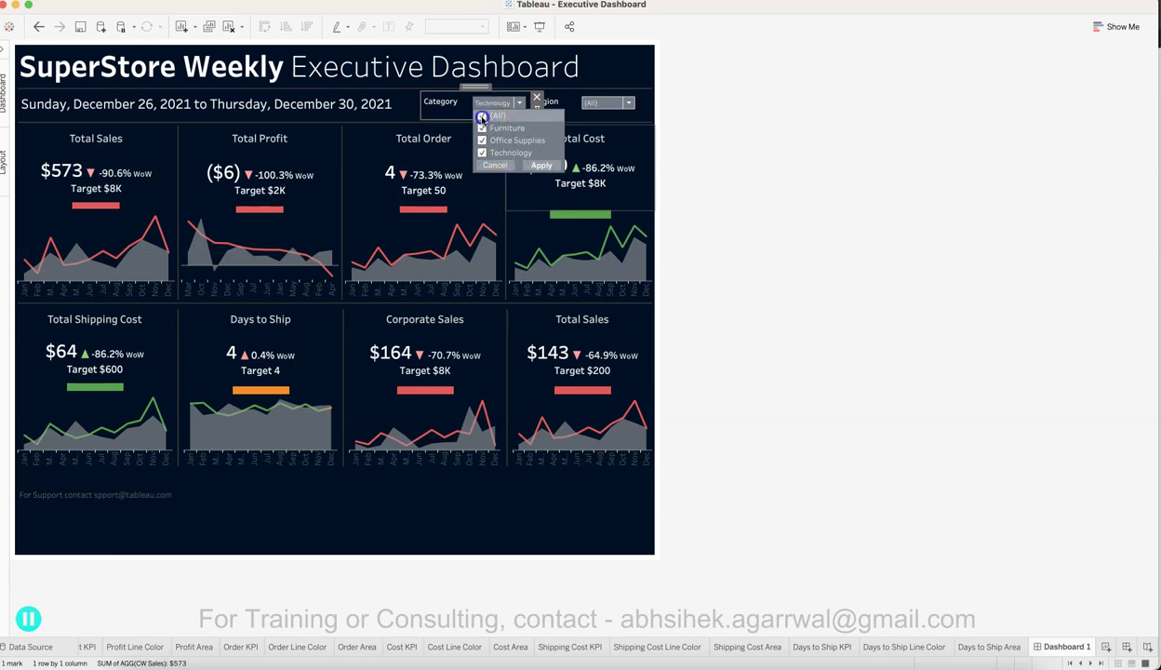
left_click(537, 165)
left_click(465, 113)
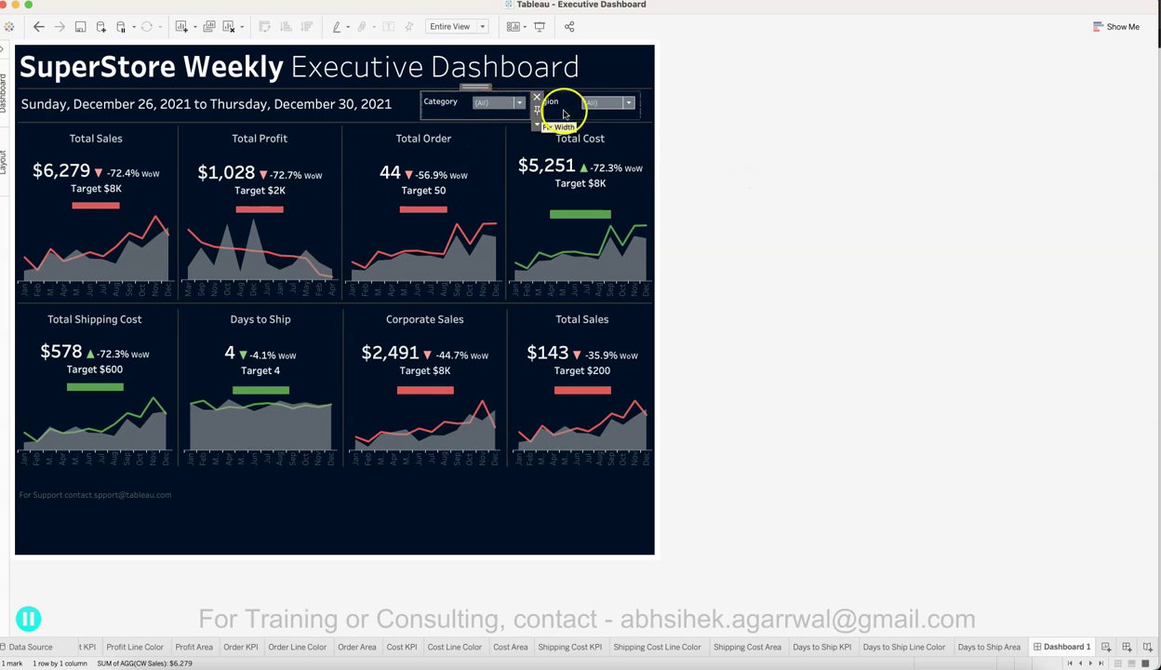
left_click(773, 144)
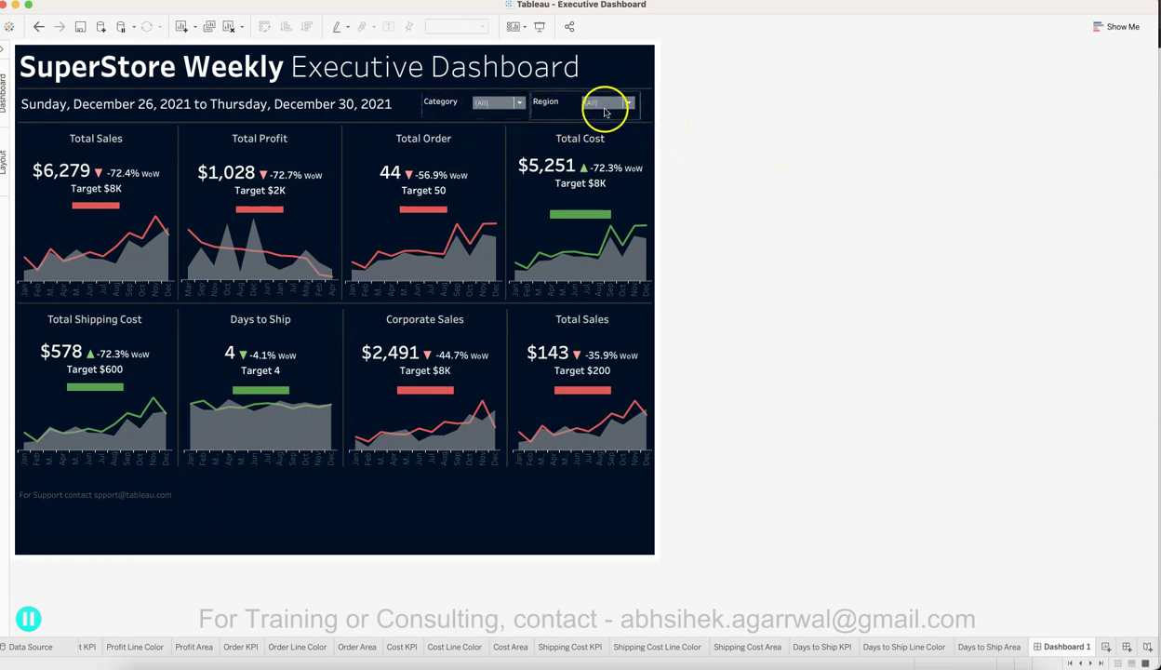
left_click(610, 102)
left_click(592, 115)
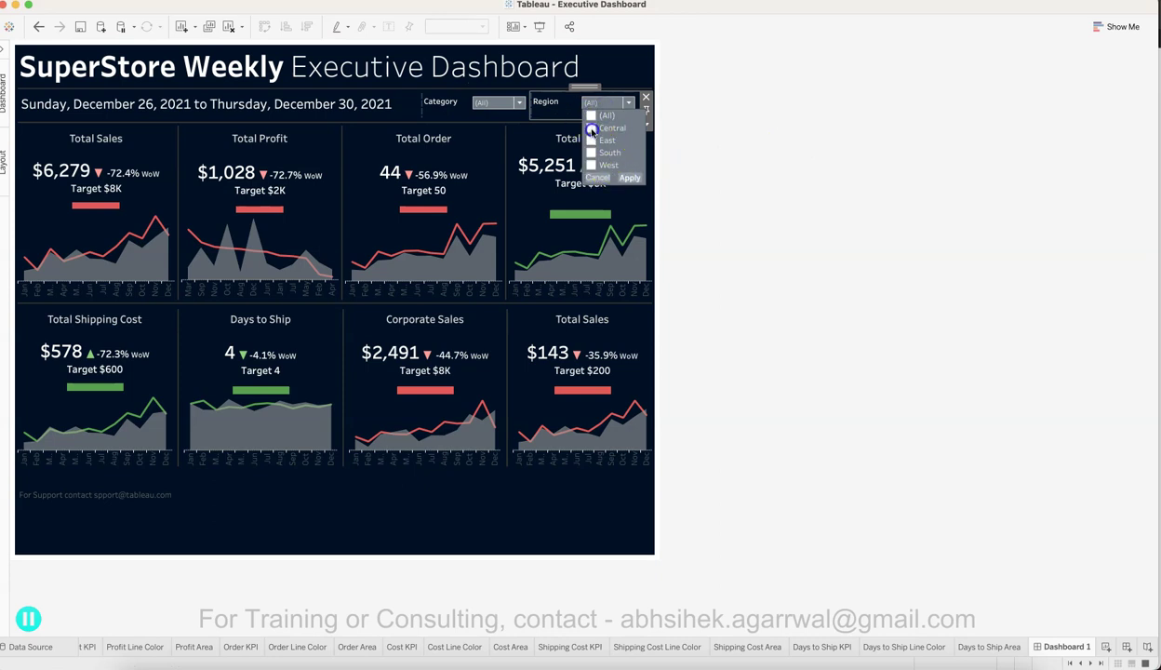
left_click(592, 127)
left_click(625, 179)
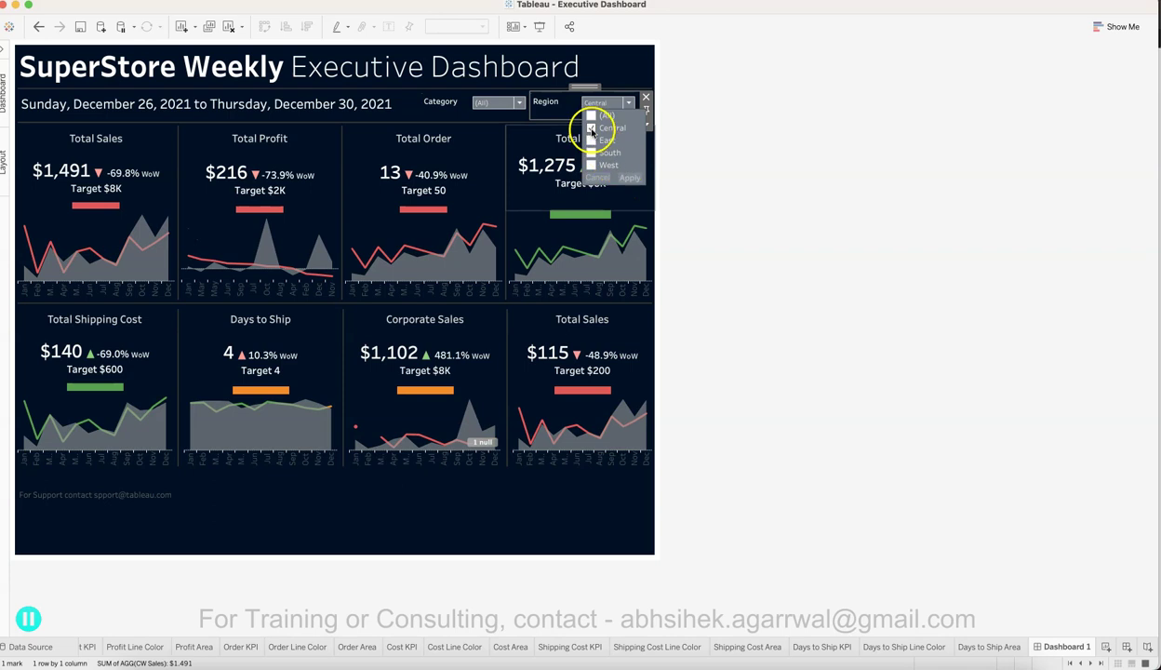
left_click(592, 115)
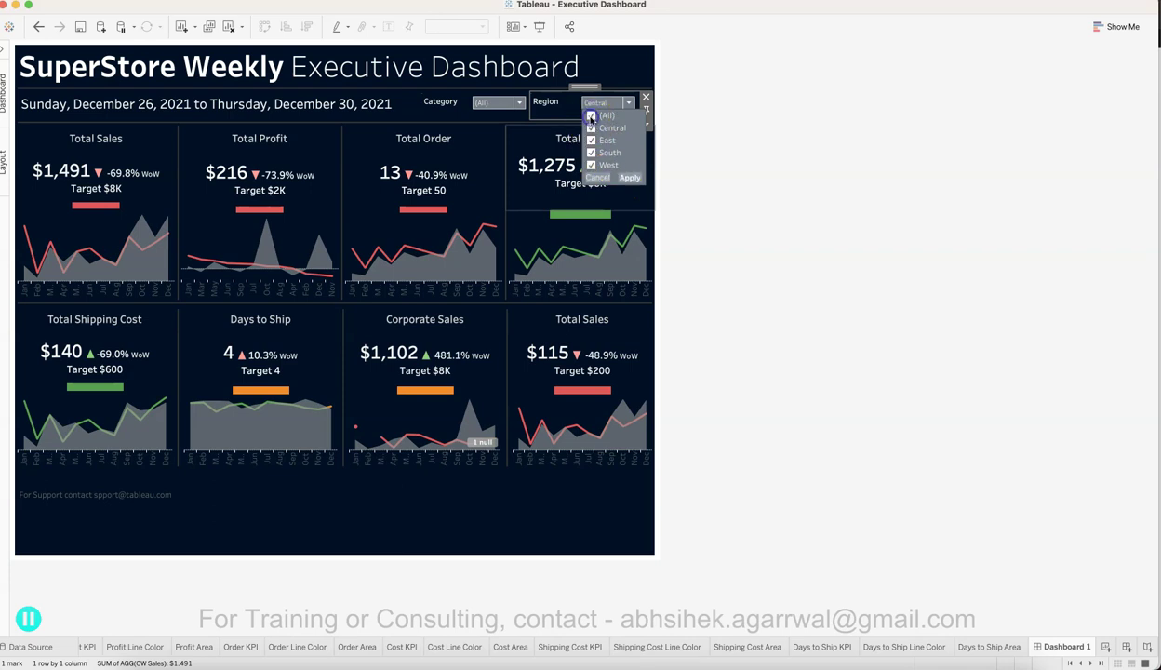
left_click(628, 178)
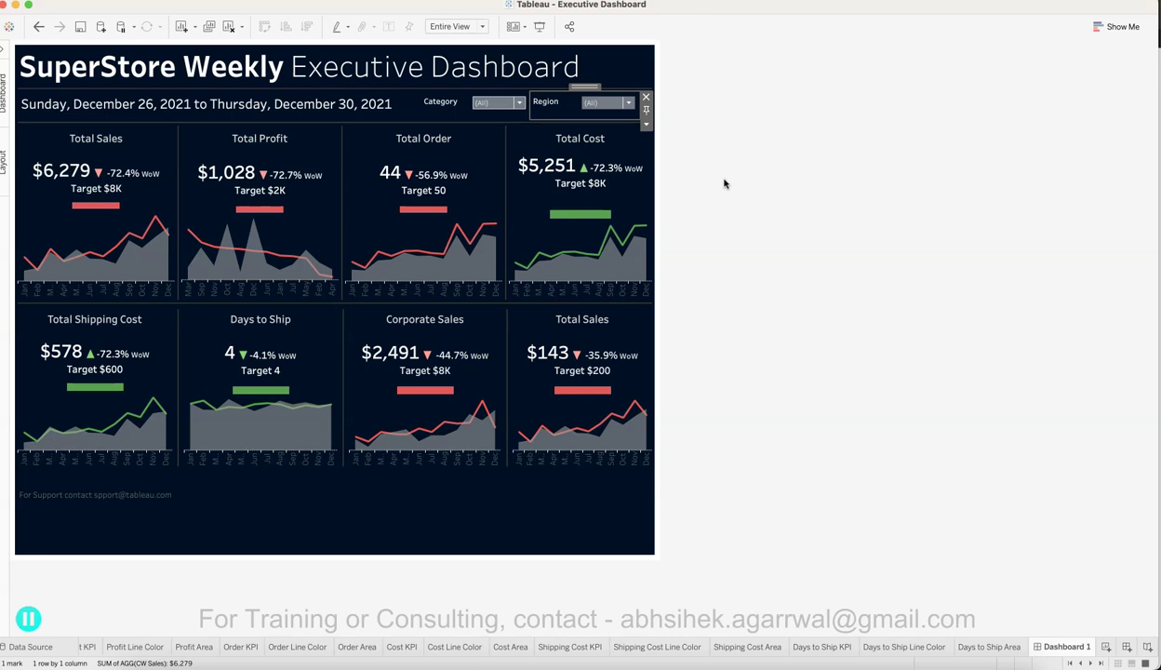
left_click(652, 165)
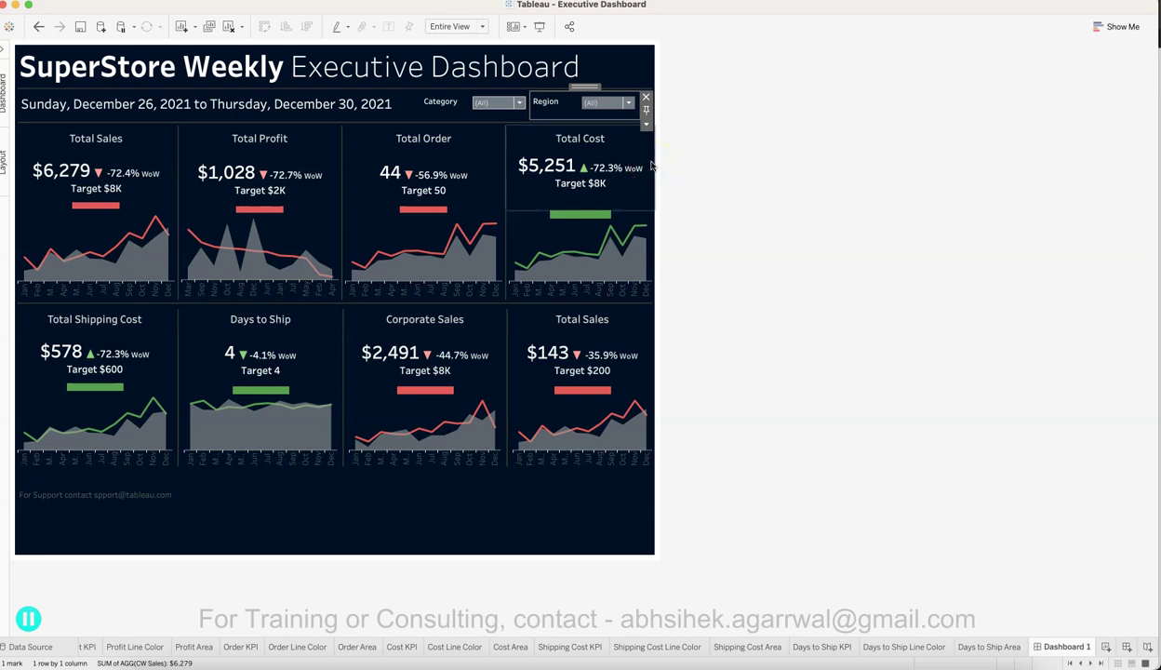
left_click(94, 249)
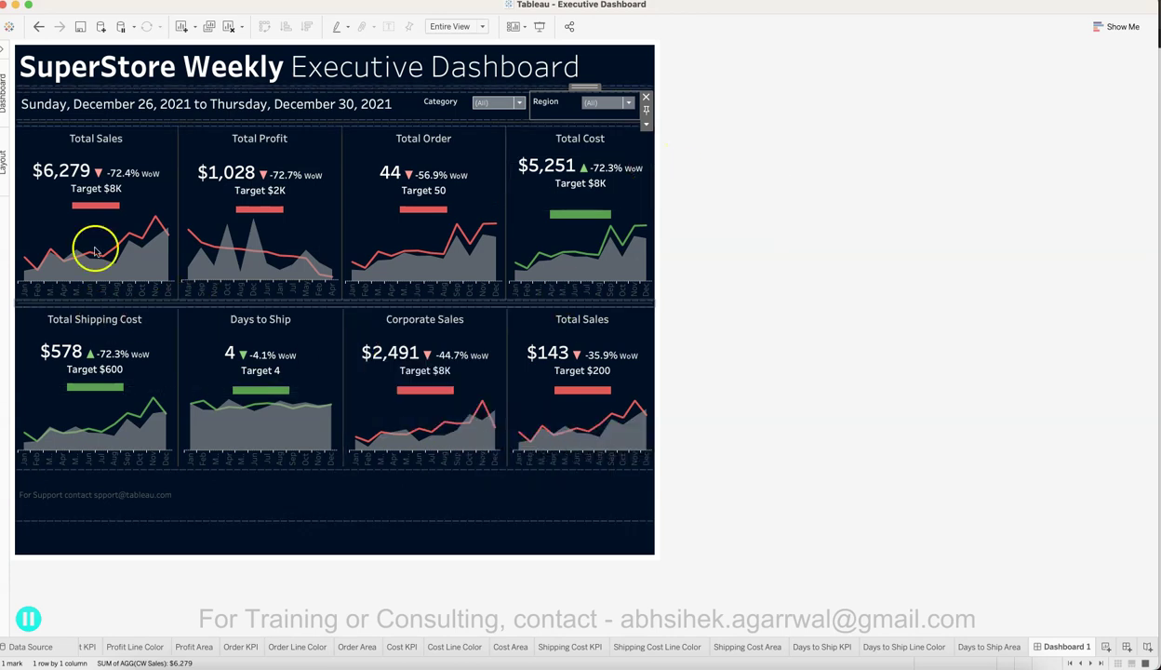
left_click_drag(93, 249, 347, 119)
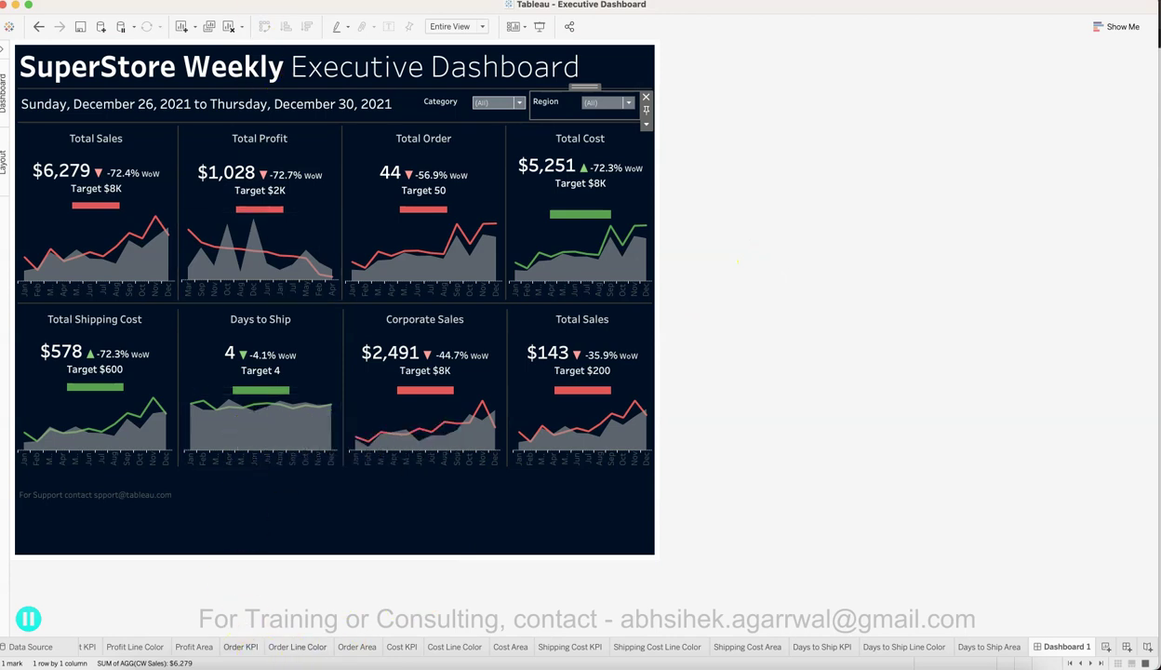
- Switch to the Week Range worksheet and inspect its December 26–30, 2021 date label mark
left_click(446, 7)
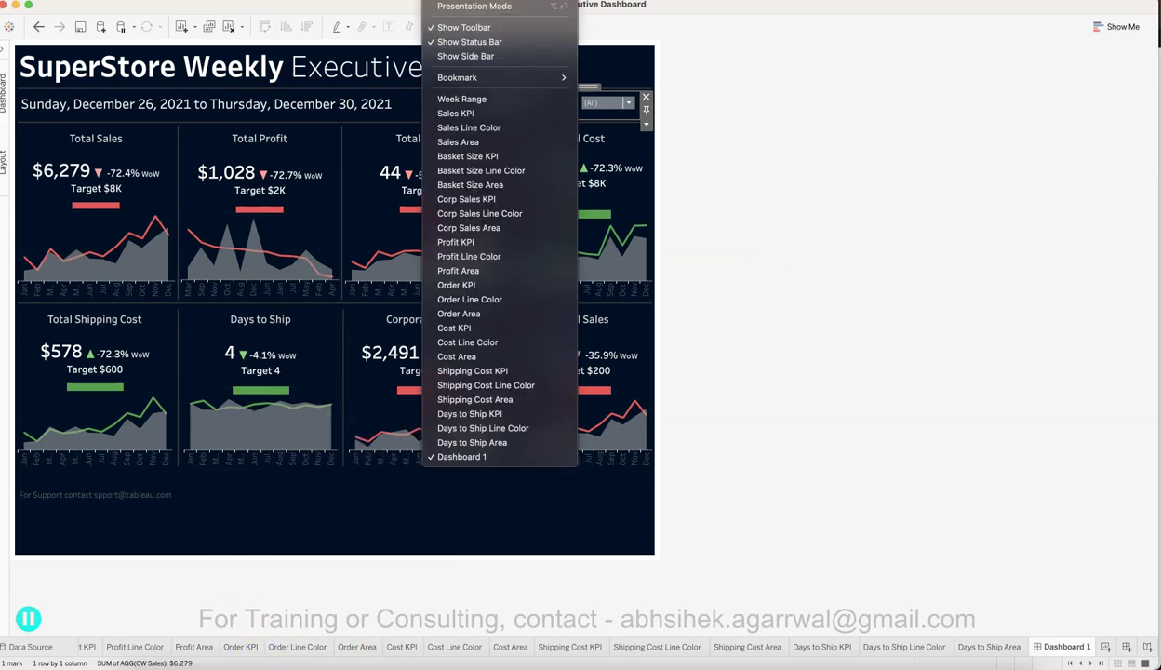
left_click(467, 100)
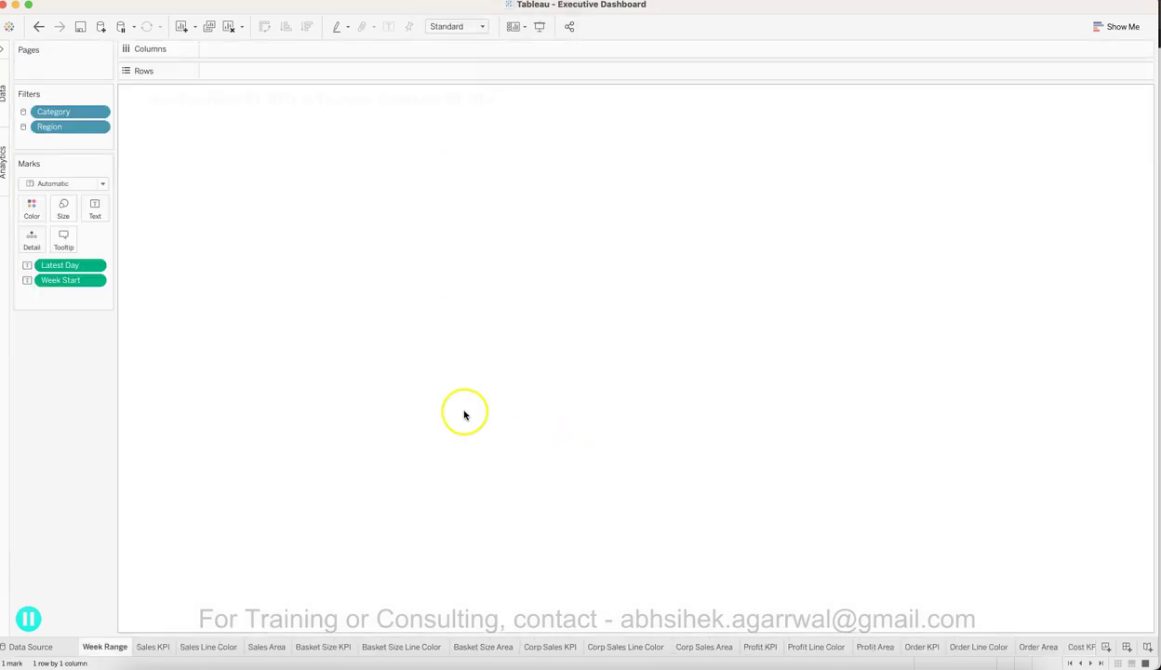
left_click(433, 100)
mouse_move(279, 100)
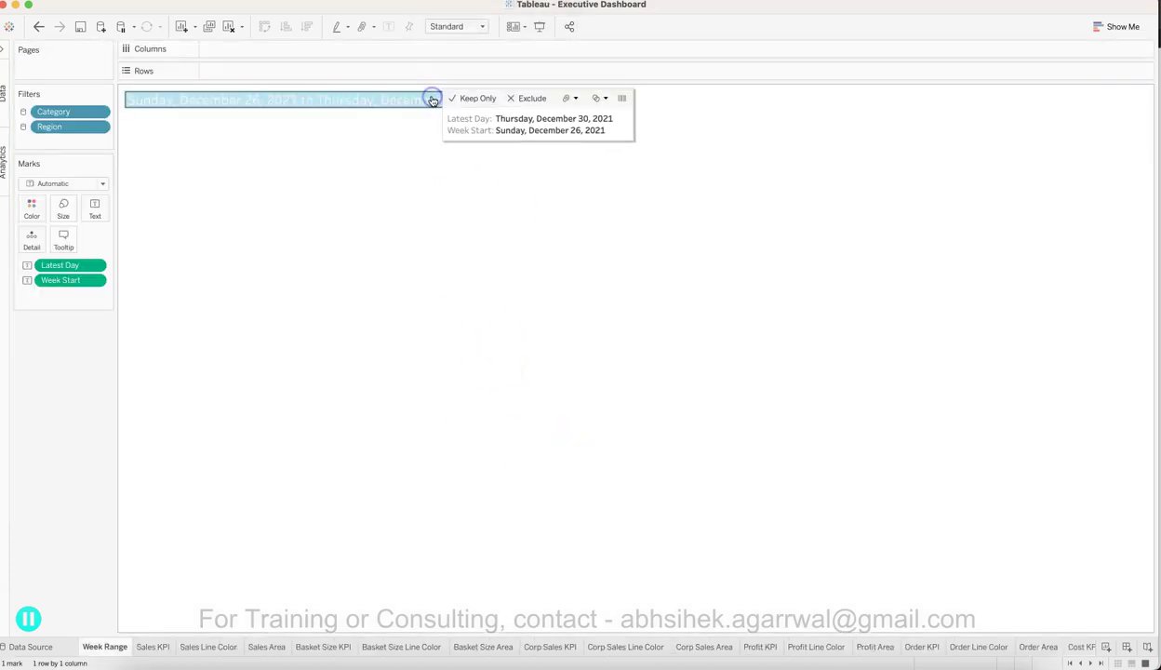
left_click(359, 104)
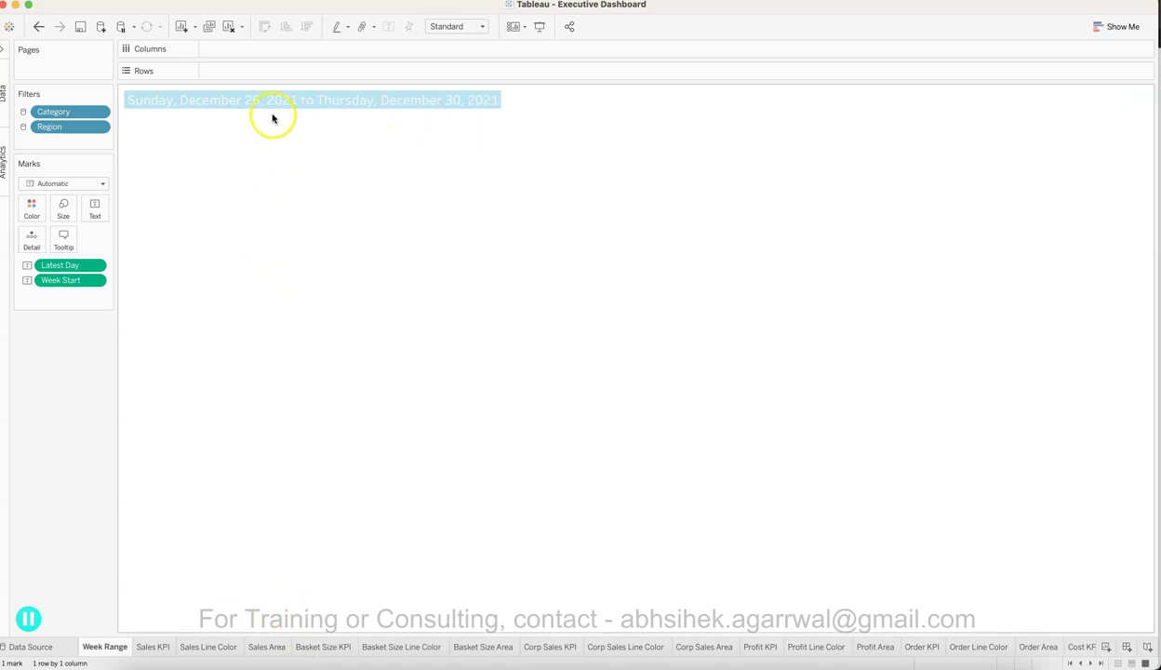
- Check the Sales KPI sheet's mark values, then view the red Sales Line Color bar
left_click(154, 647)
mouse_move(648, 373)
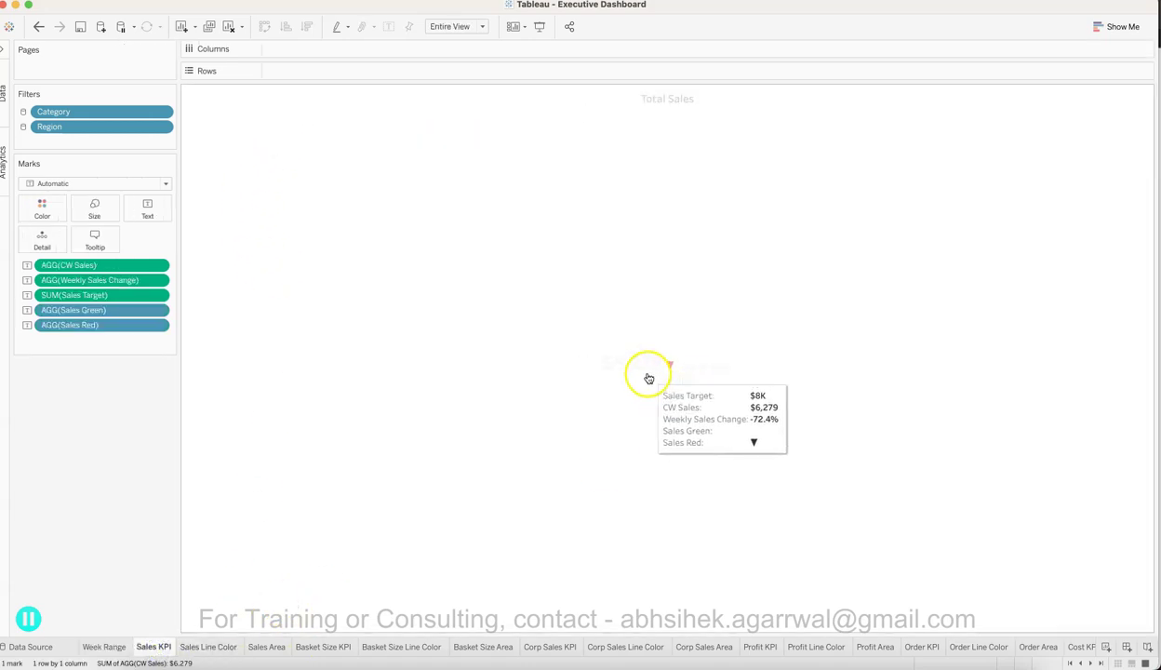
left_click(633, 365)
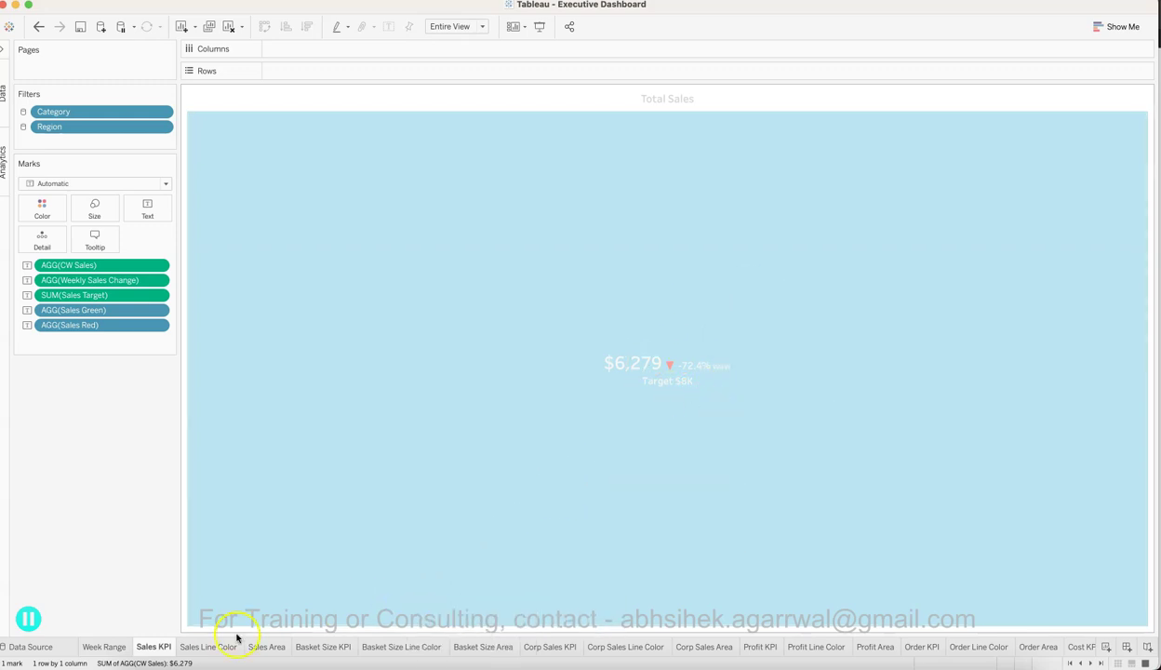
left_click(207, 647)
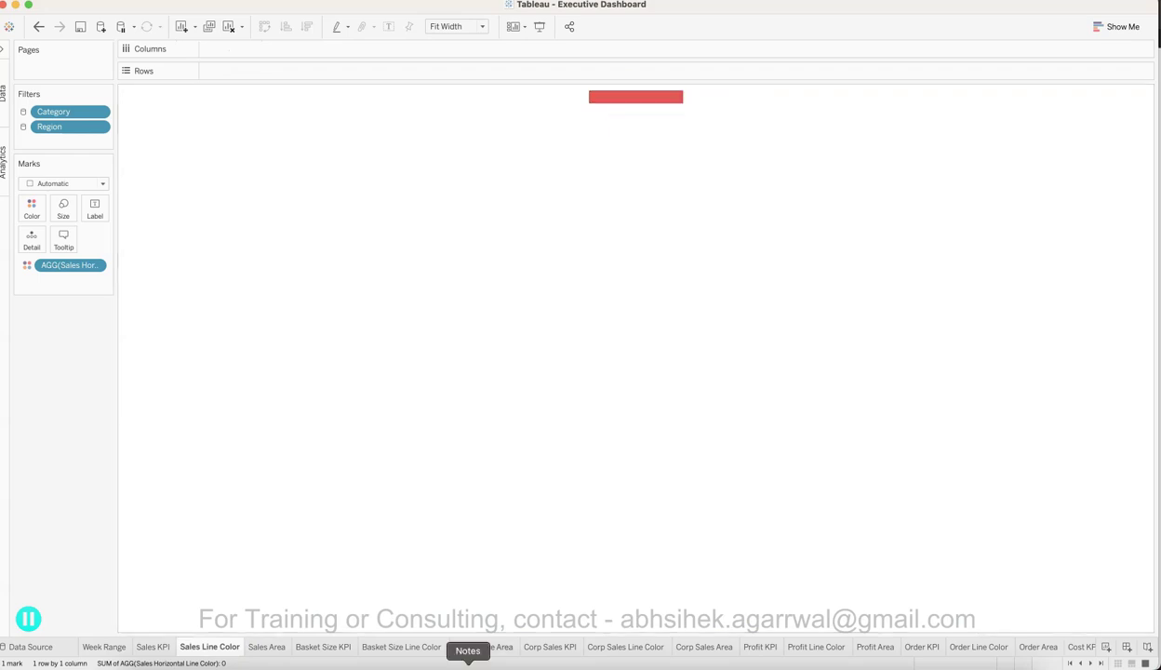
- Review the Sales Area sheet and the Basket Size KPI, Line Color and Area sheets
left_click(267, 648)
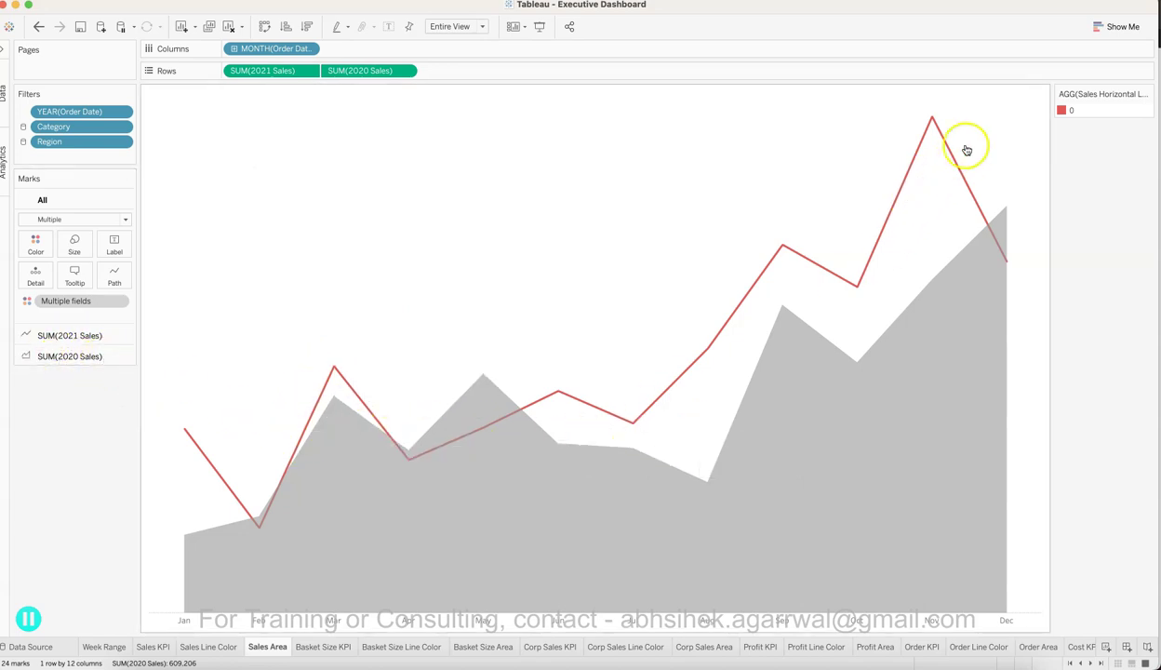
left_click(353, 649)
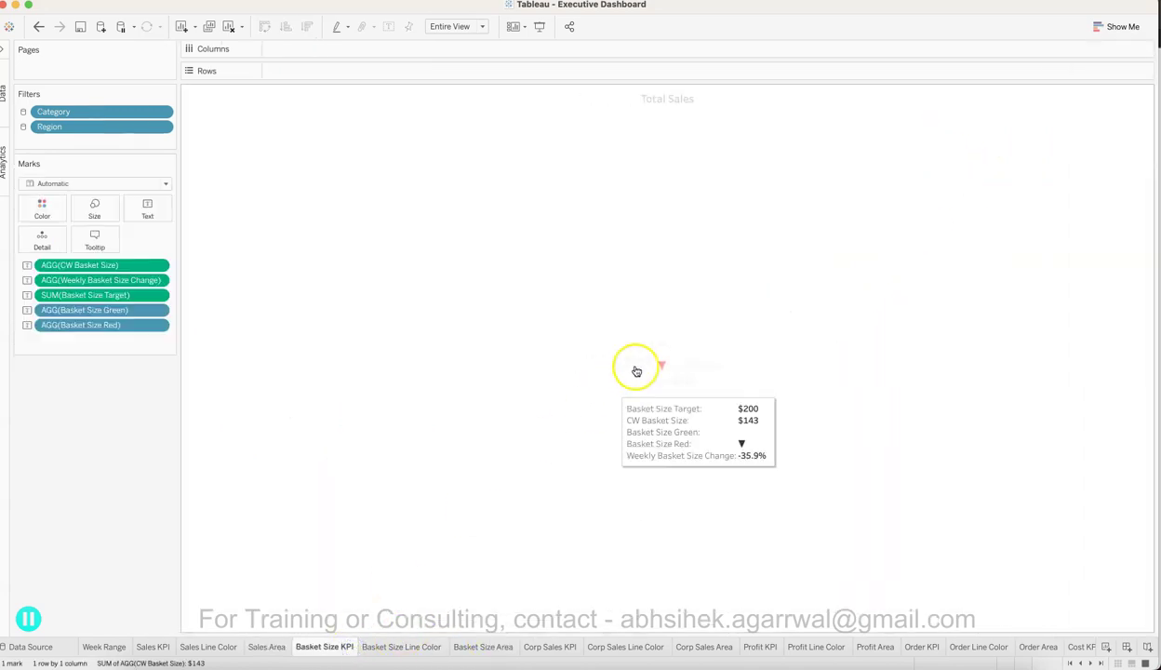
left_click(450, 407)
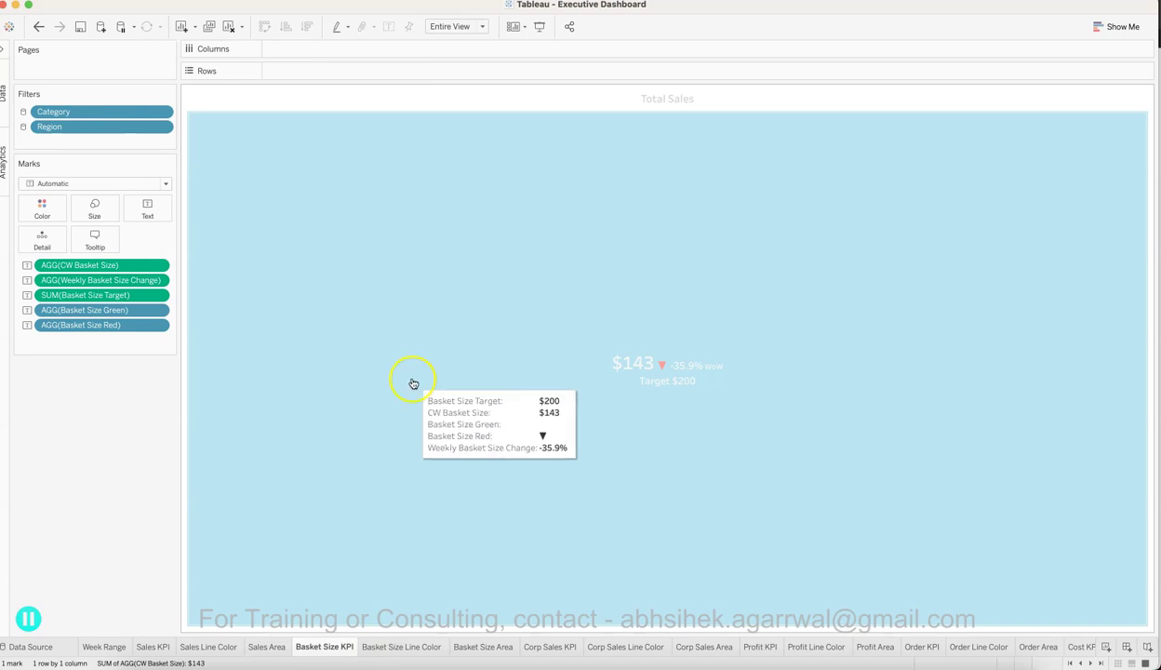
left_click(413, 383)
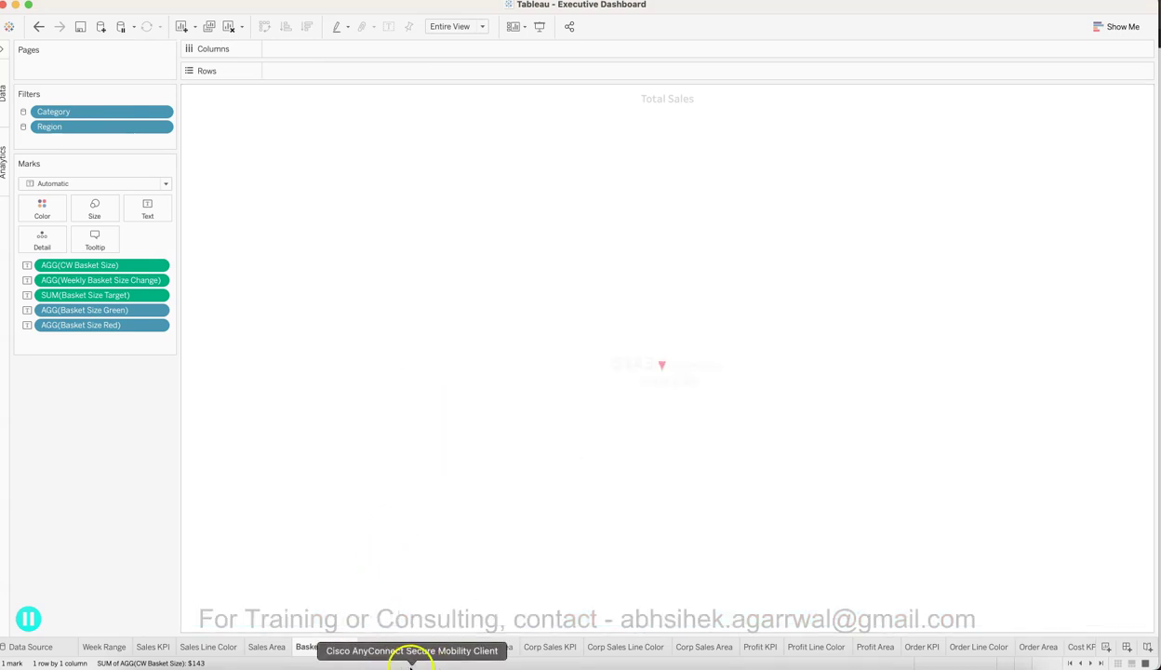
left_click(422, 649)
left_click(477, 648)
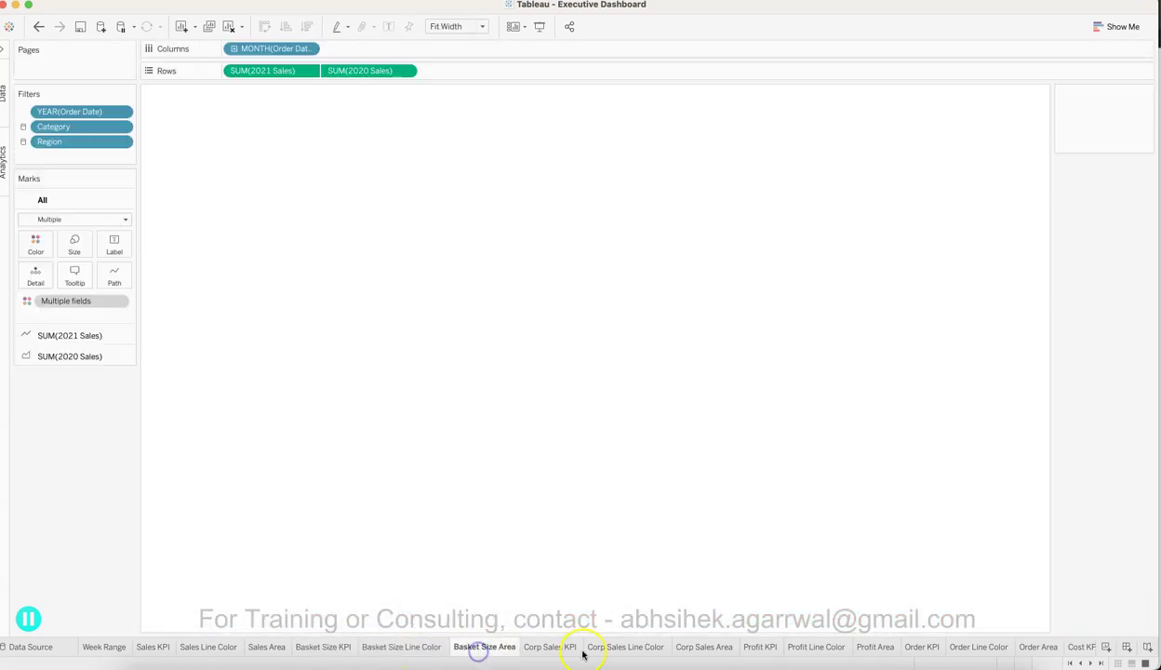
- Step through the Corp Sales, Profit and Order sheets, ending on Order Line Color
left_click(563, 649)
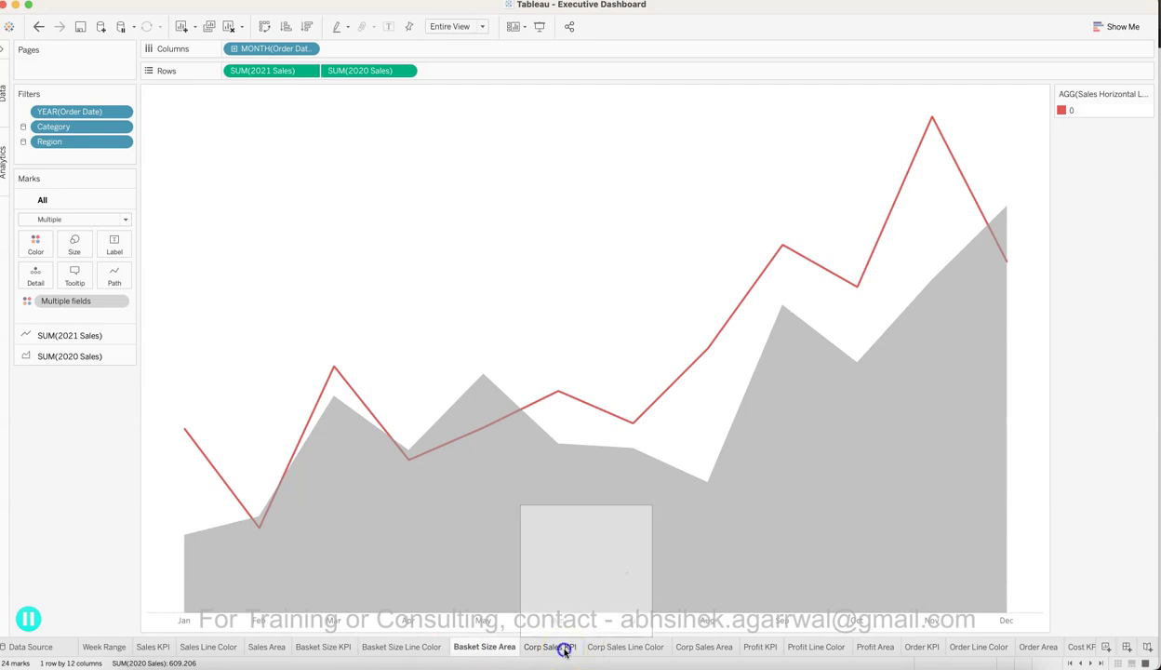
left_click(609, 649)
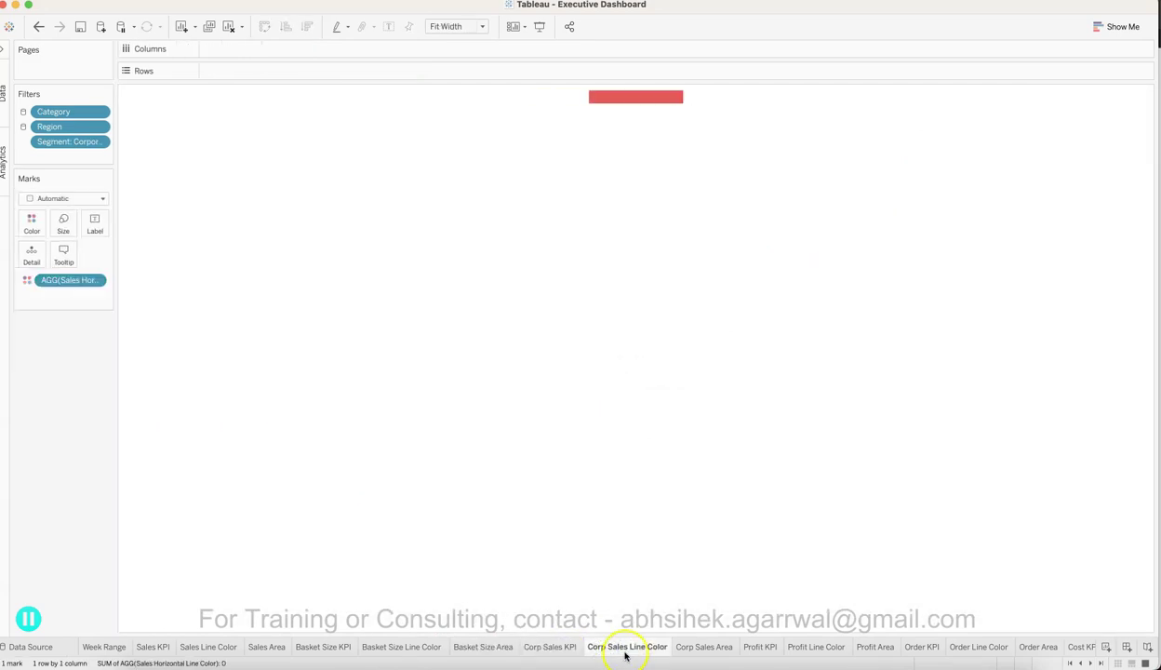
left_click(697, 648)
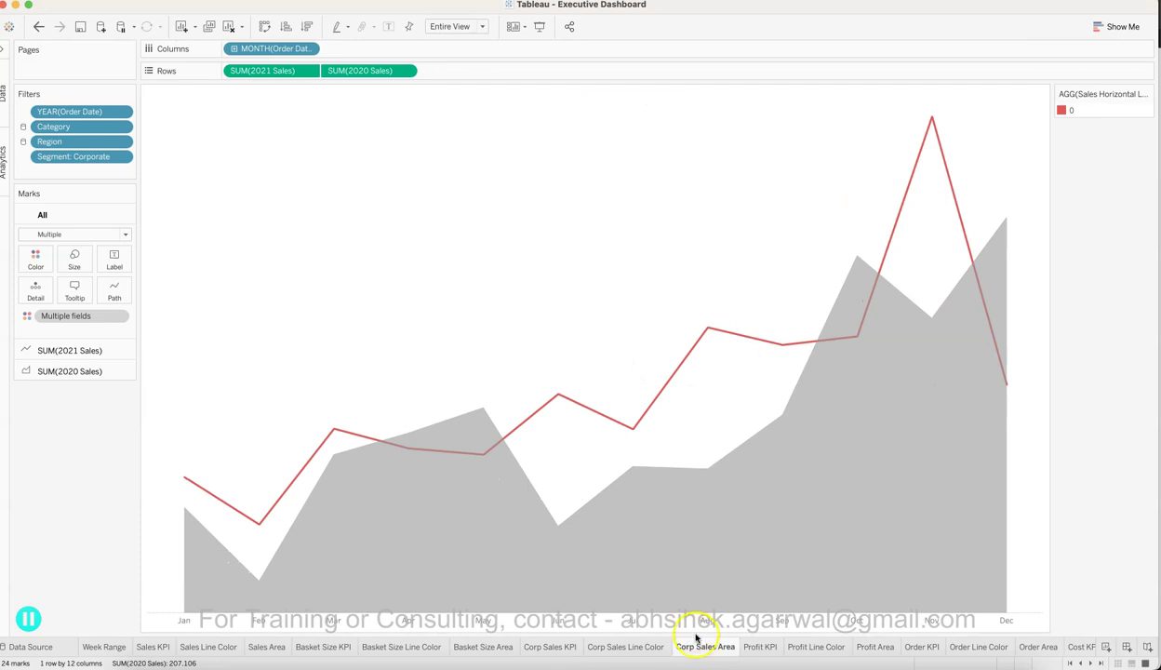
left_click(761, 649)
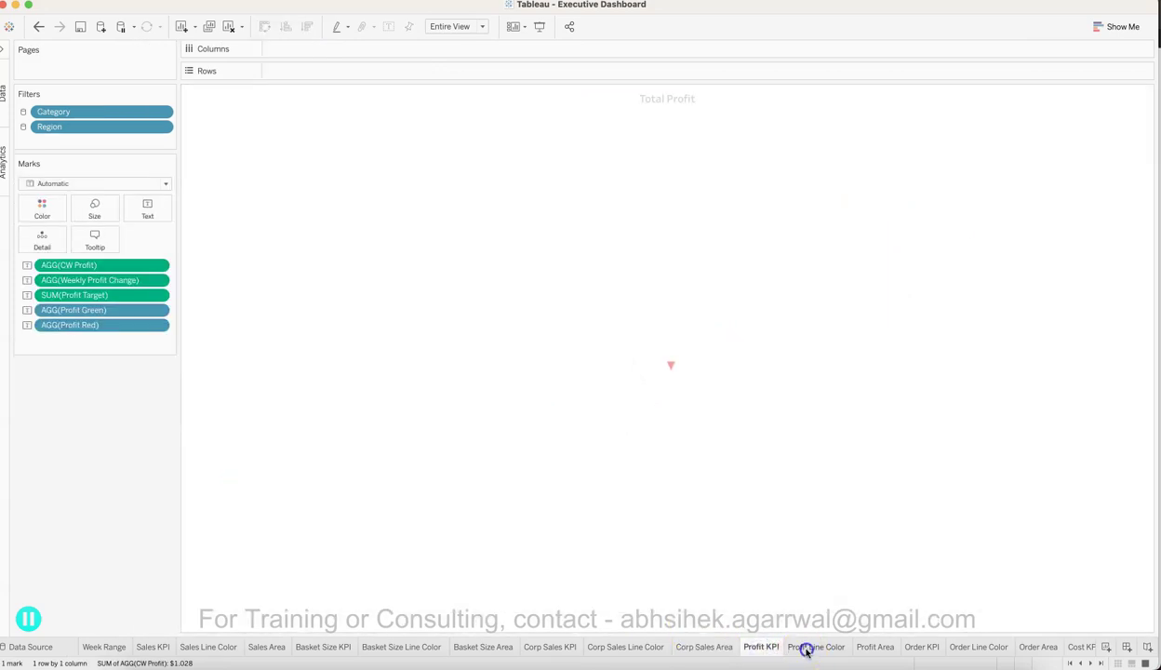
left_click(806, 649)
left_click(871, 649)
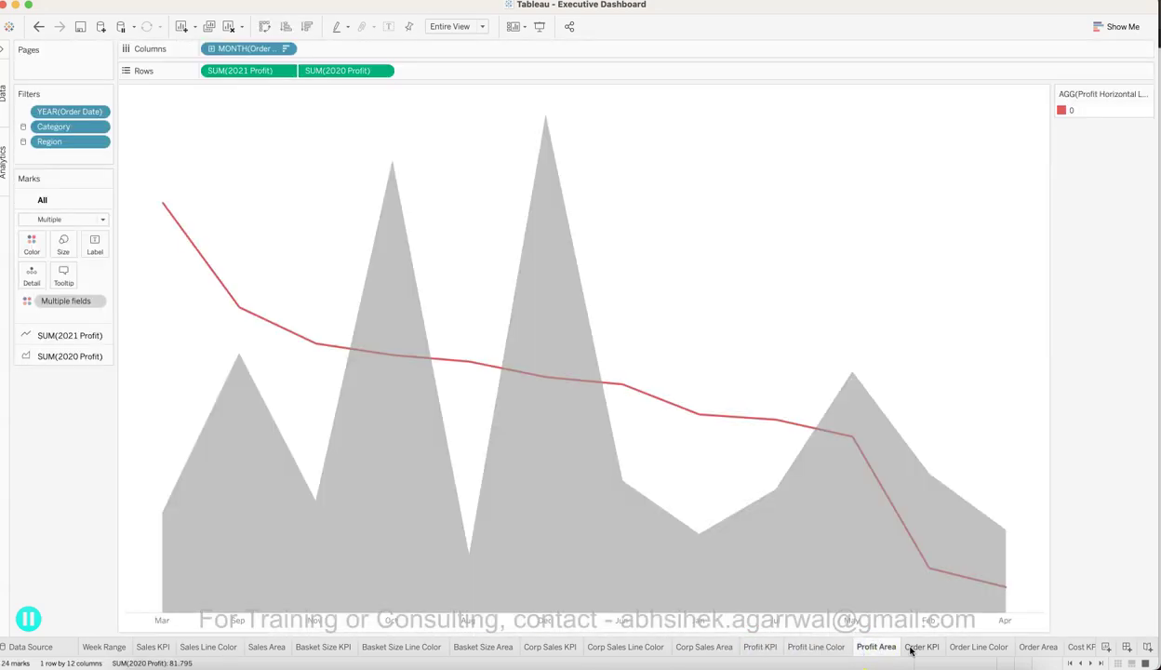
left_click(916, 648)
left_click(965, 648)
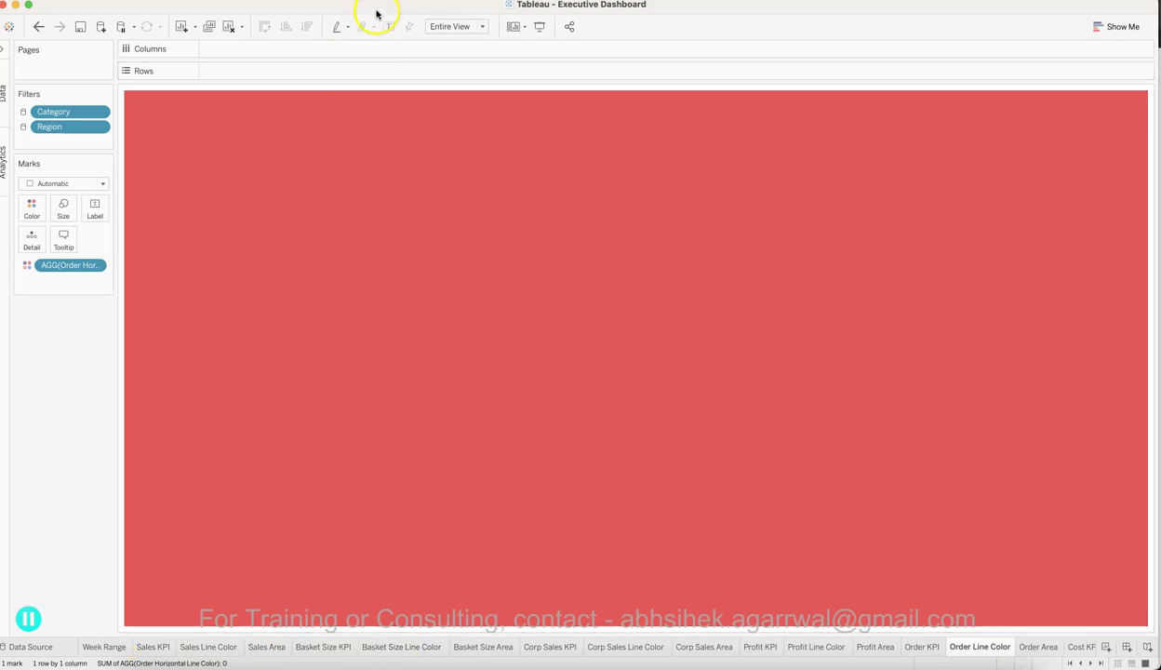
- Open Dashboard 1 and inspect the Total Sales KPI tile and its trend chart
left_click(437, 0)
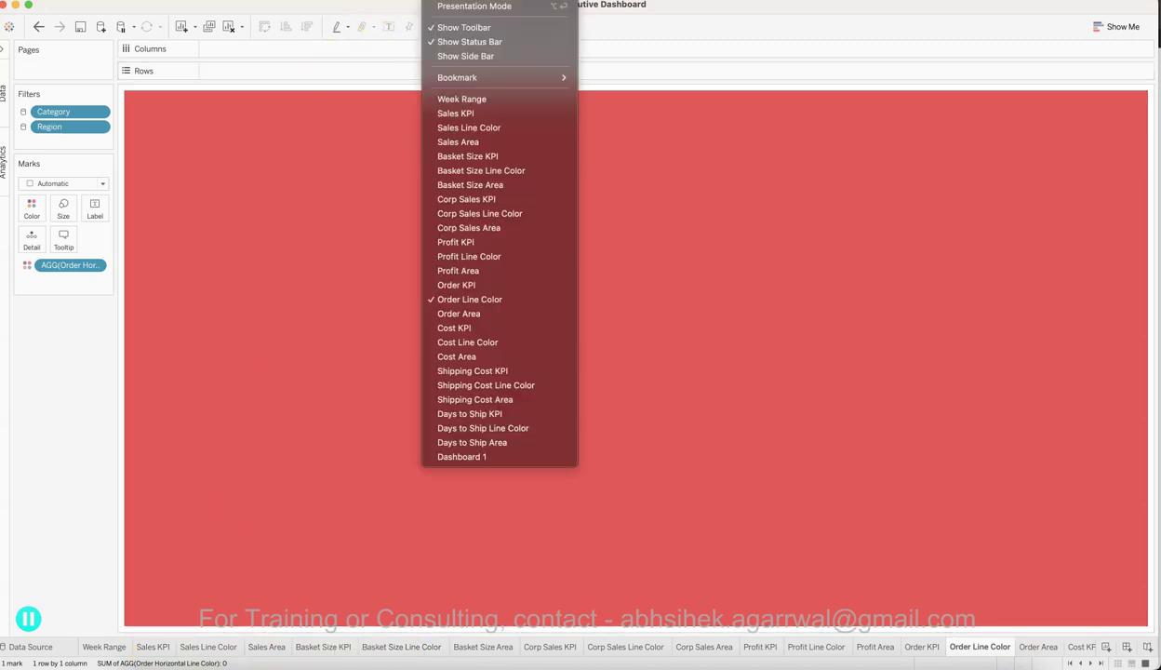
left_click(463, 456)
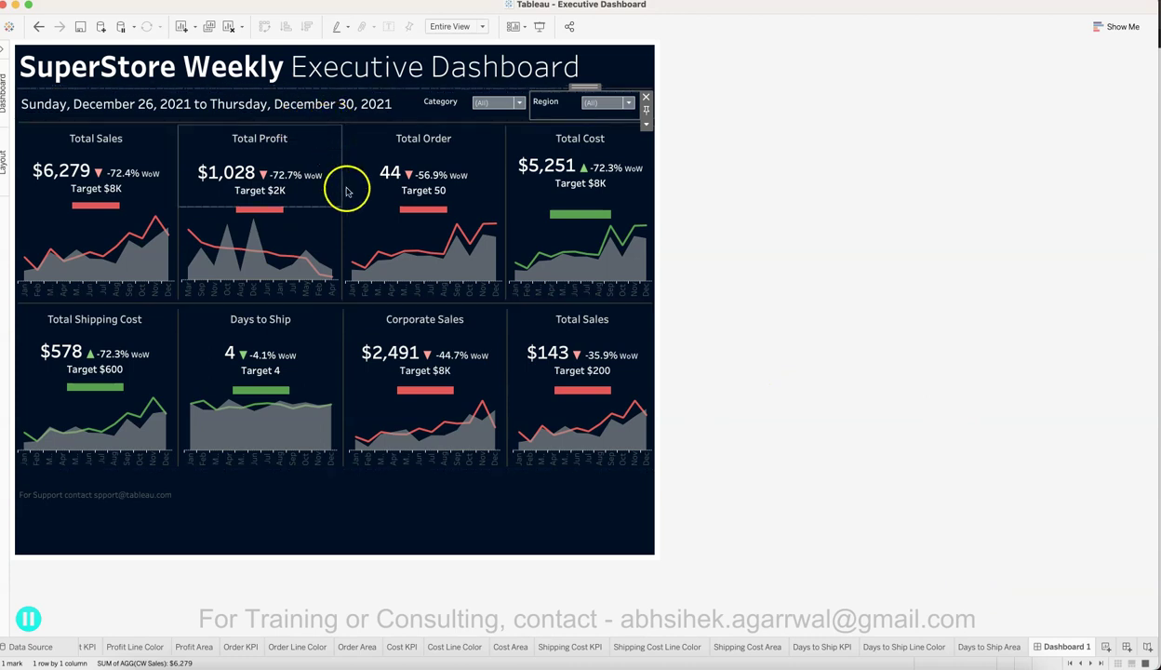
mouse_move(96, 174)
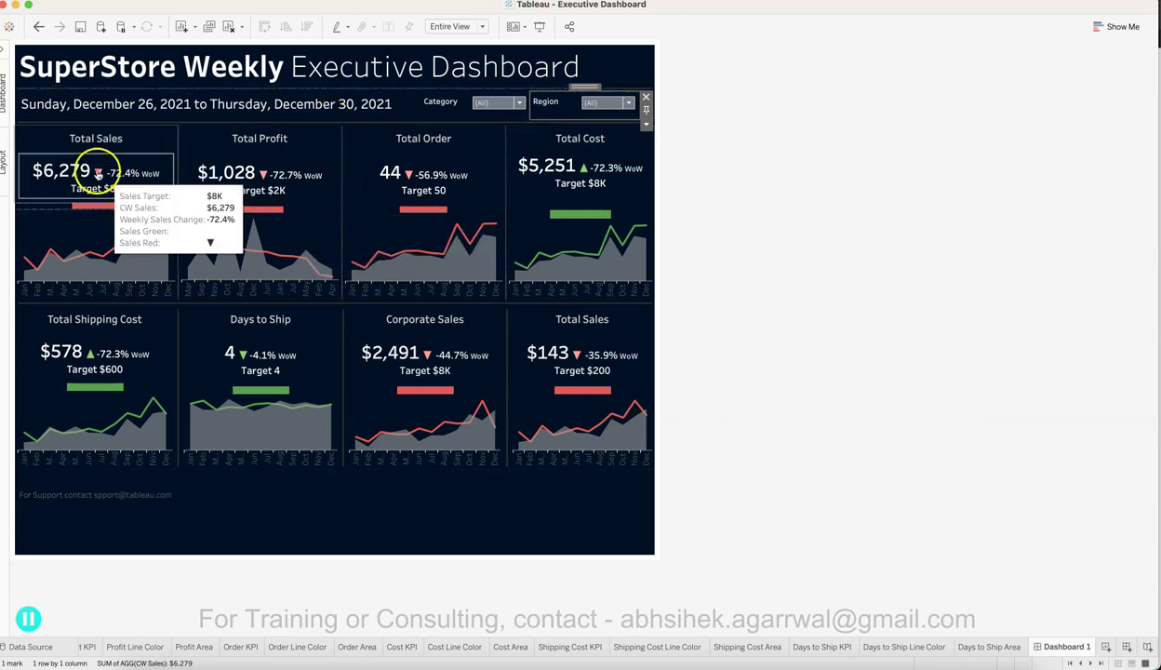
left_click(91, 151)
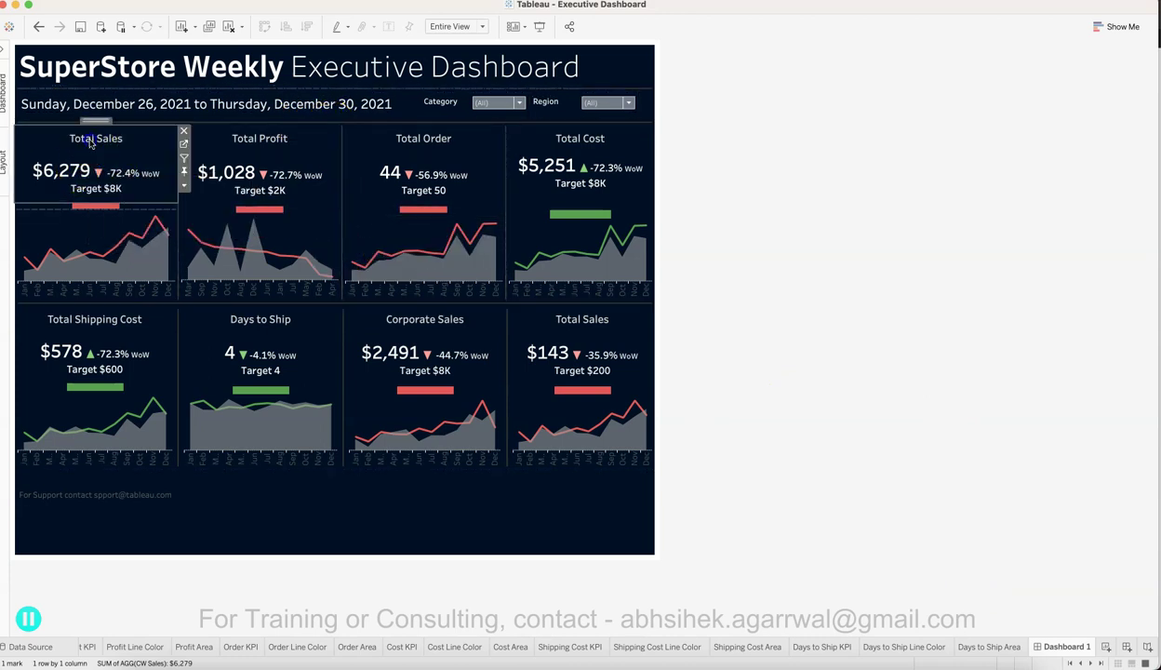
left_click(65, 209)
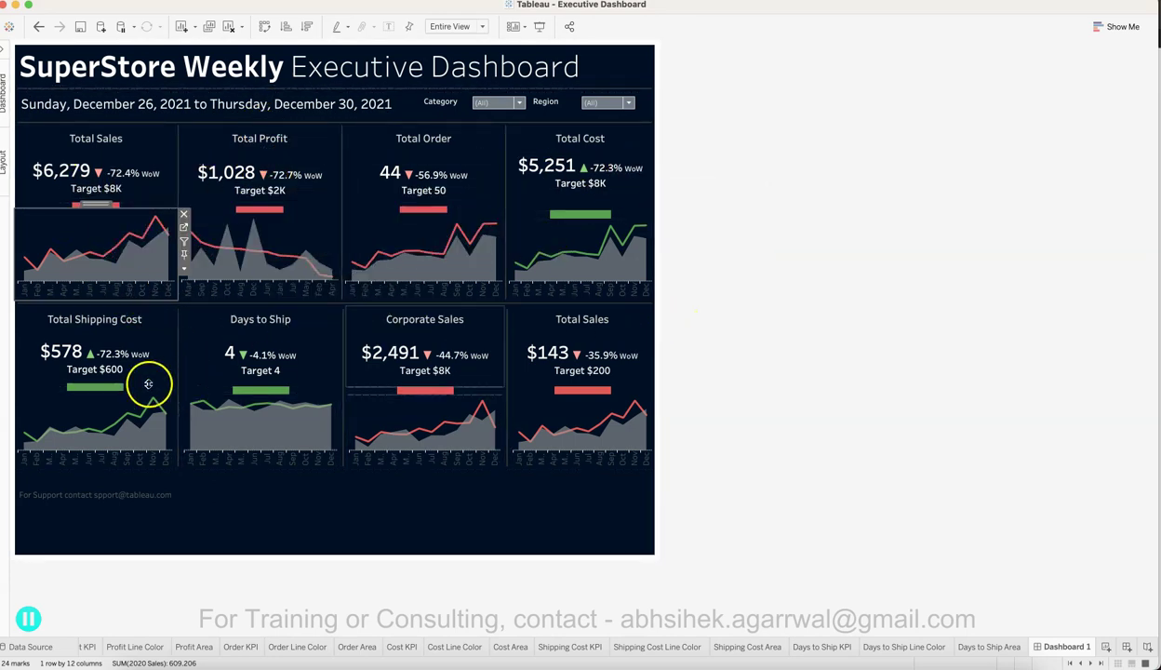
left_click(726, 377)
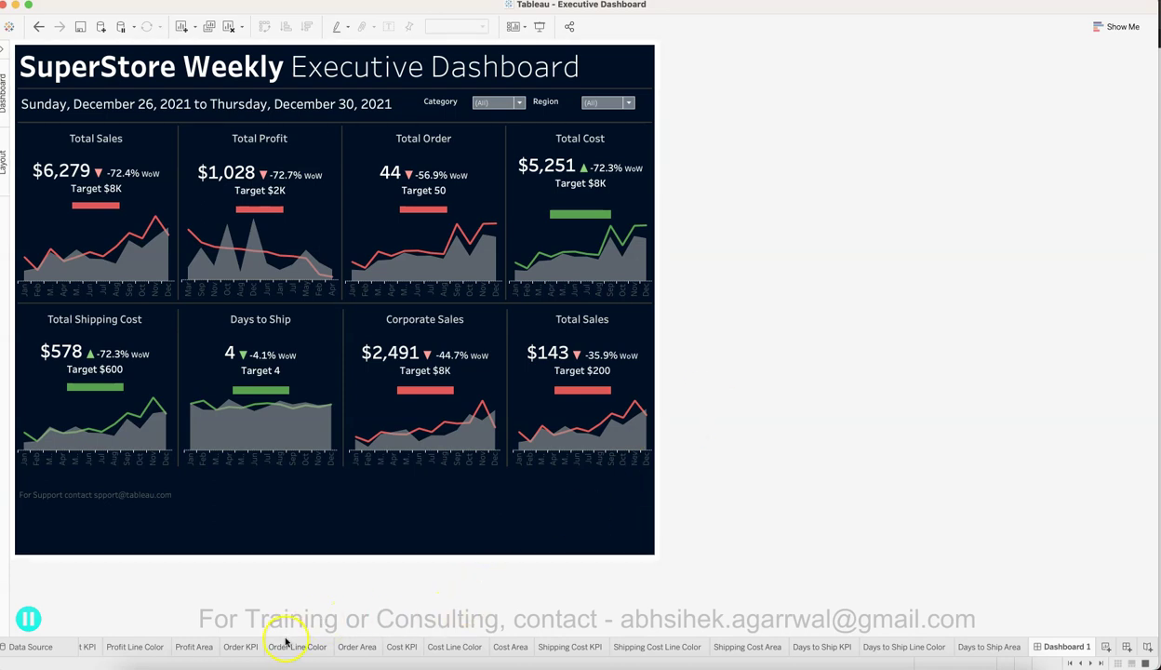
left_click(210, 187)
left_click(93, 172)
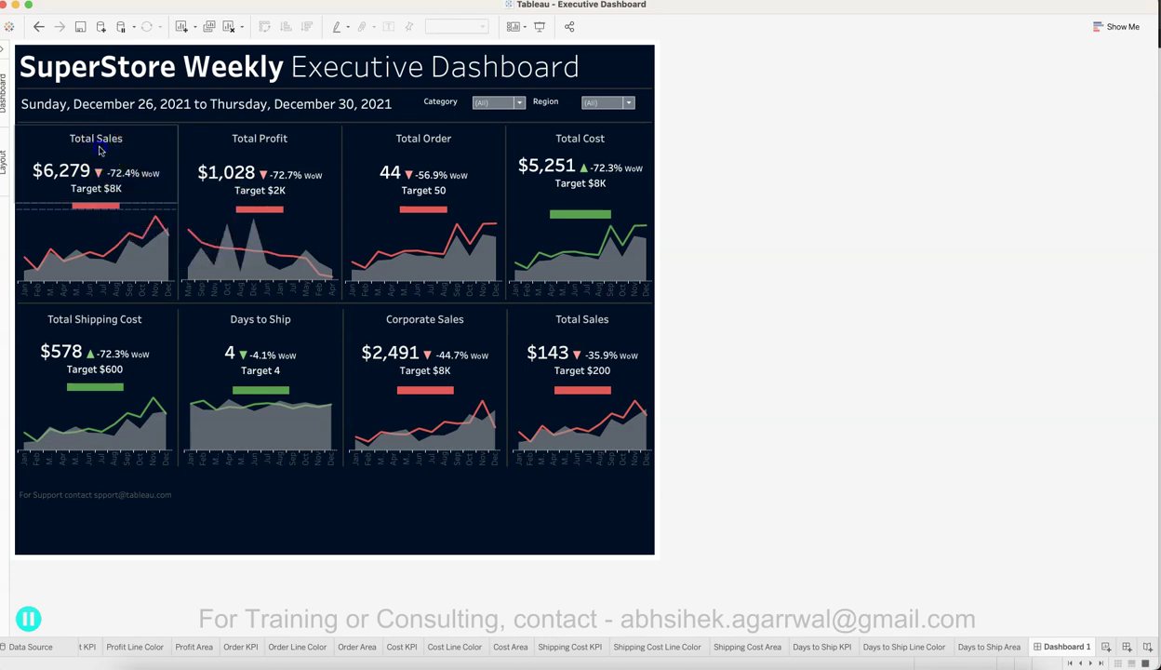
left_click(98, 154)
left_click(256, 177)
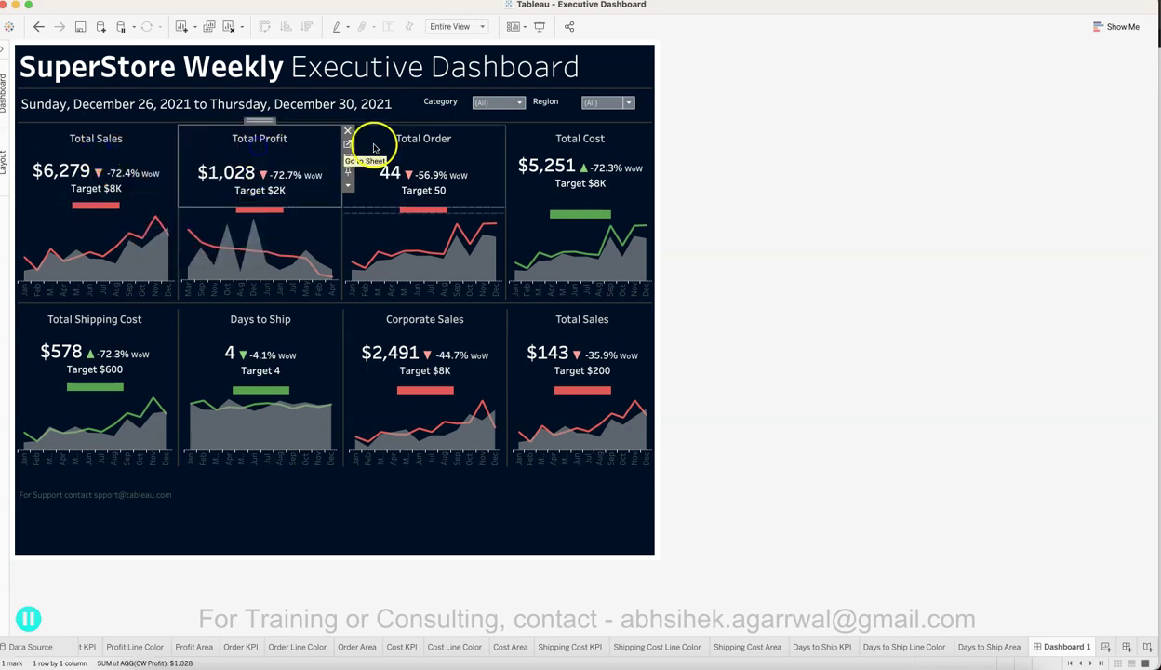
left_click(409, 149)
left_click(614, 158)
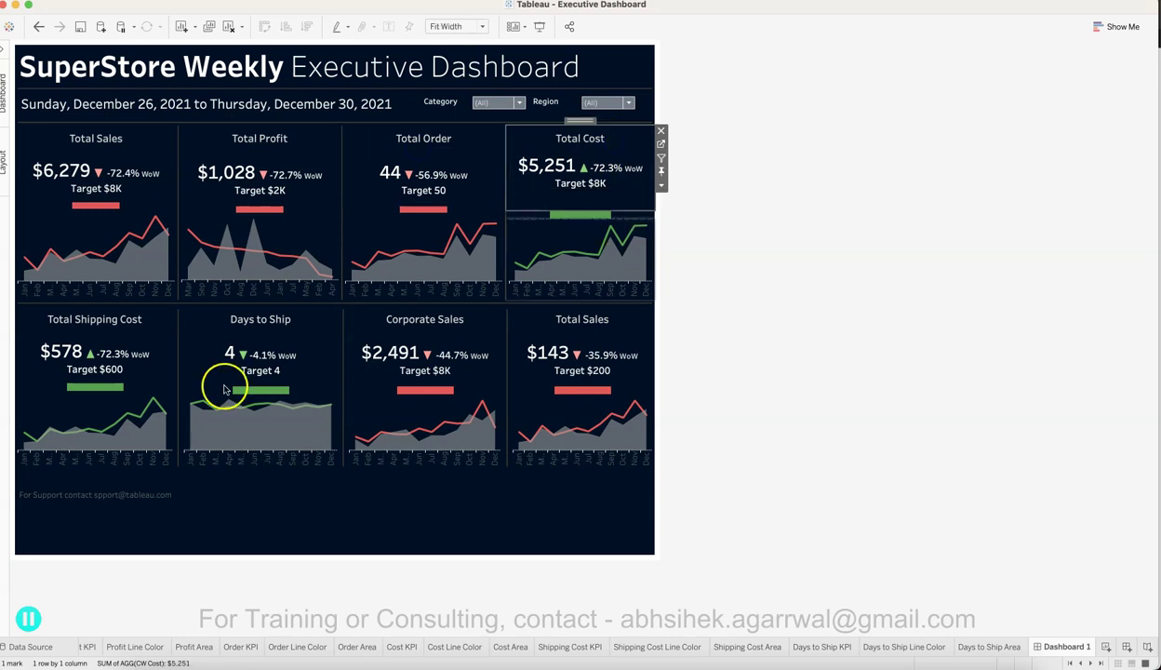
left_click(115, 324)
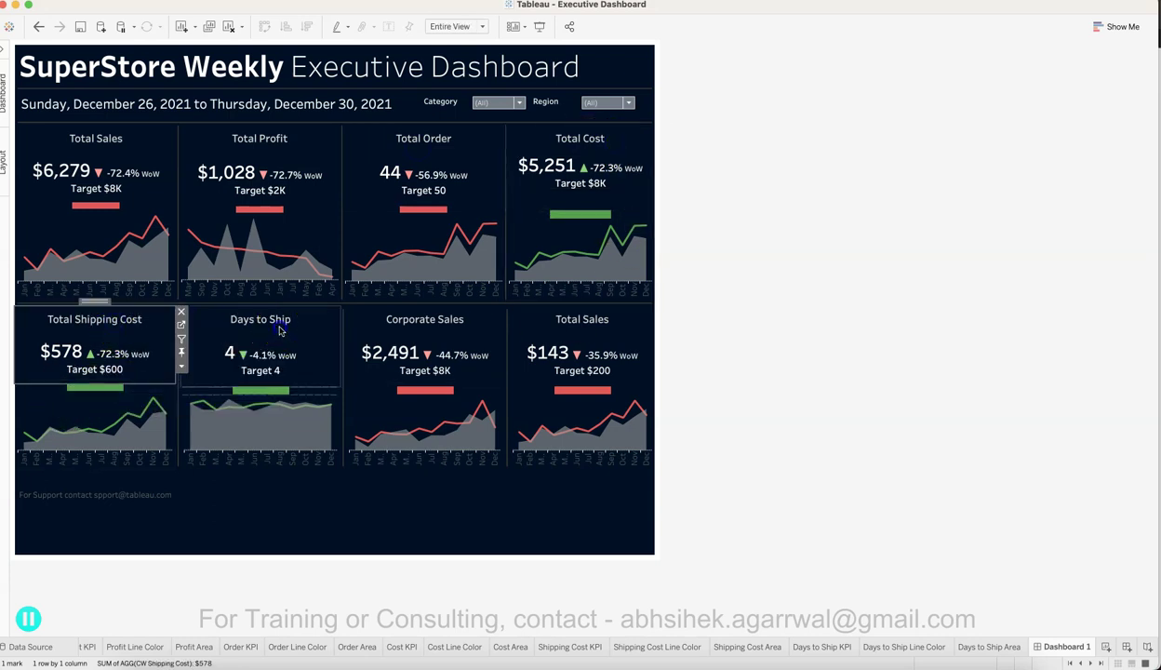
left_click(271, 321)
left_click(408, 324)
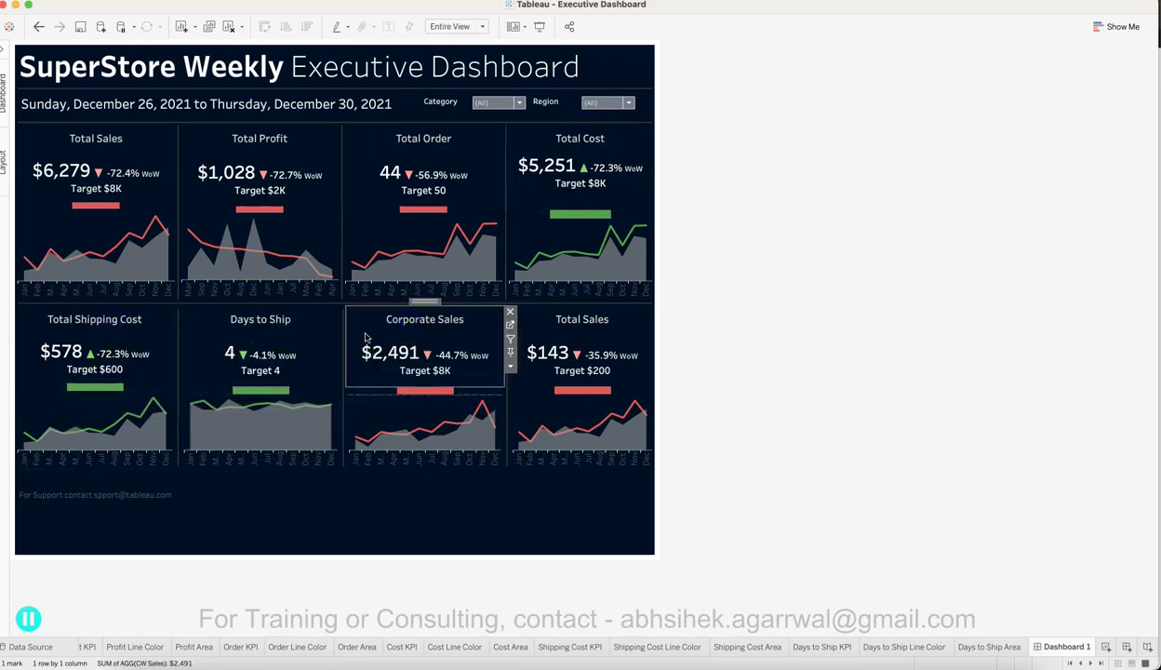
left_click(287, 331)
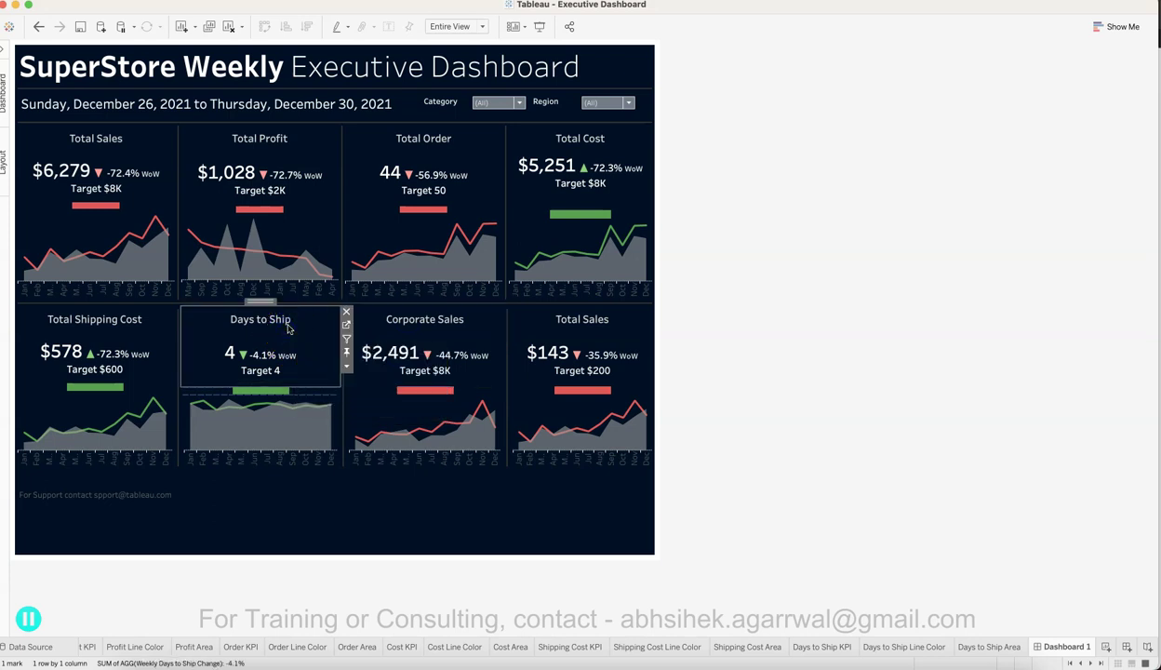
left_click(248, 364)
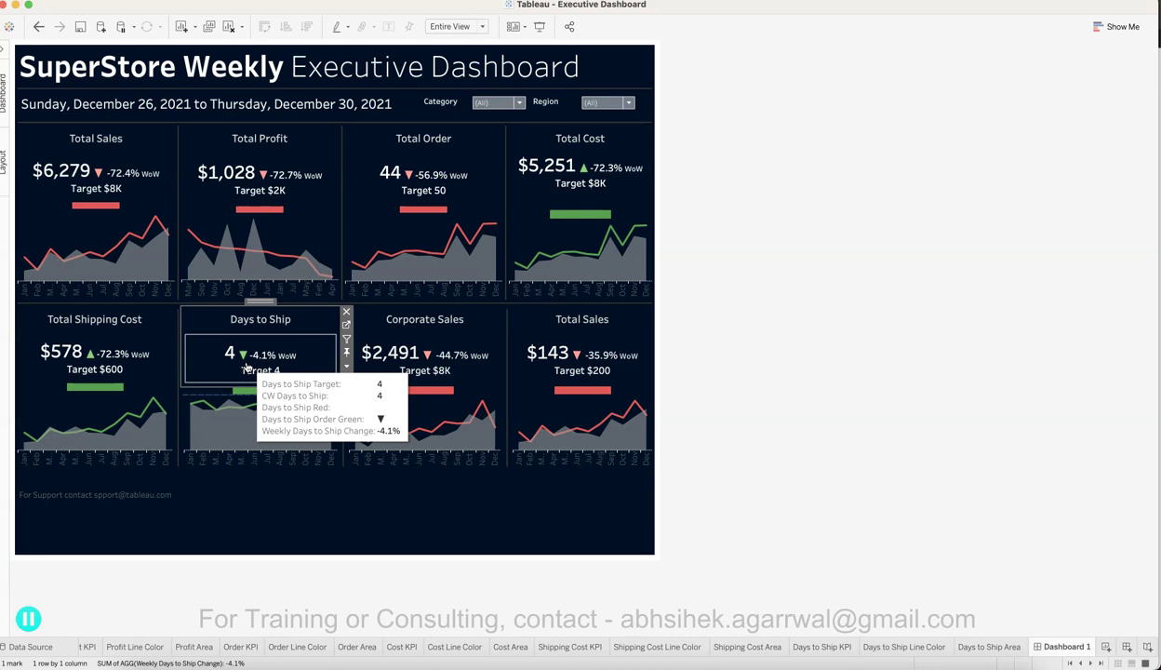
left_click(244, 363)
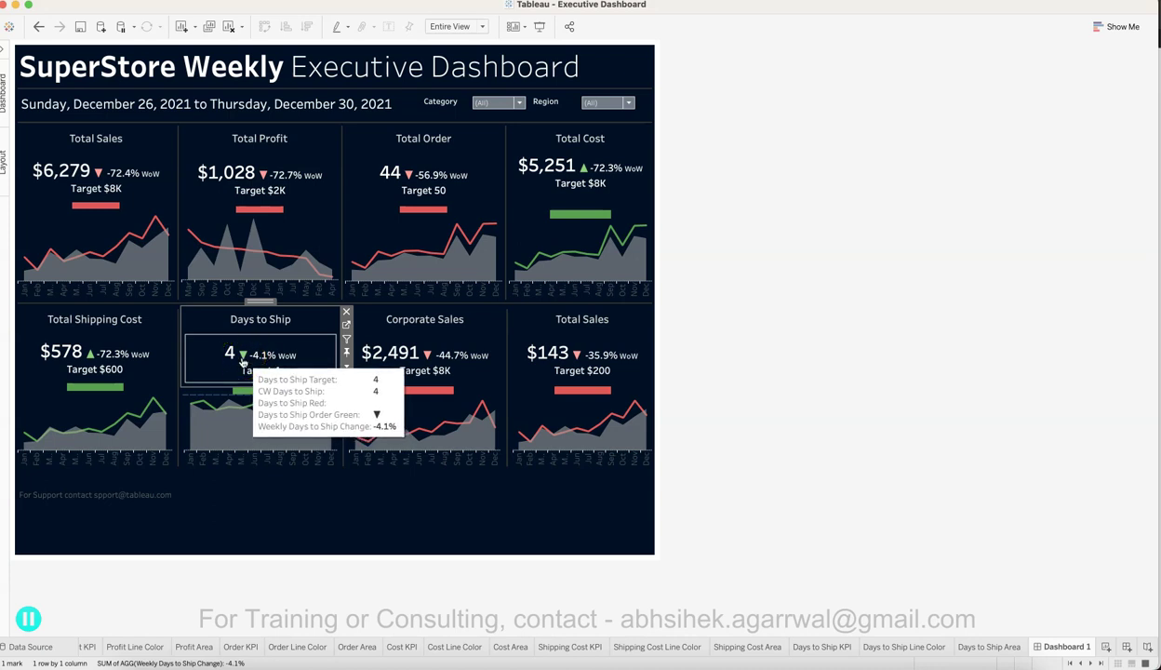
left_click(95, 377)
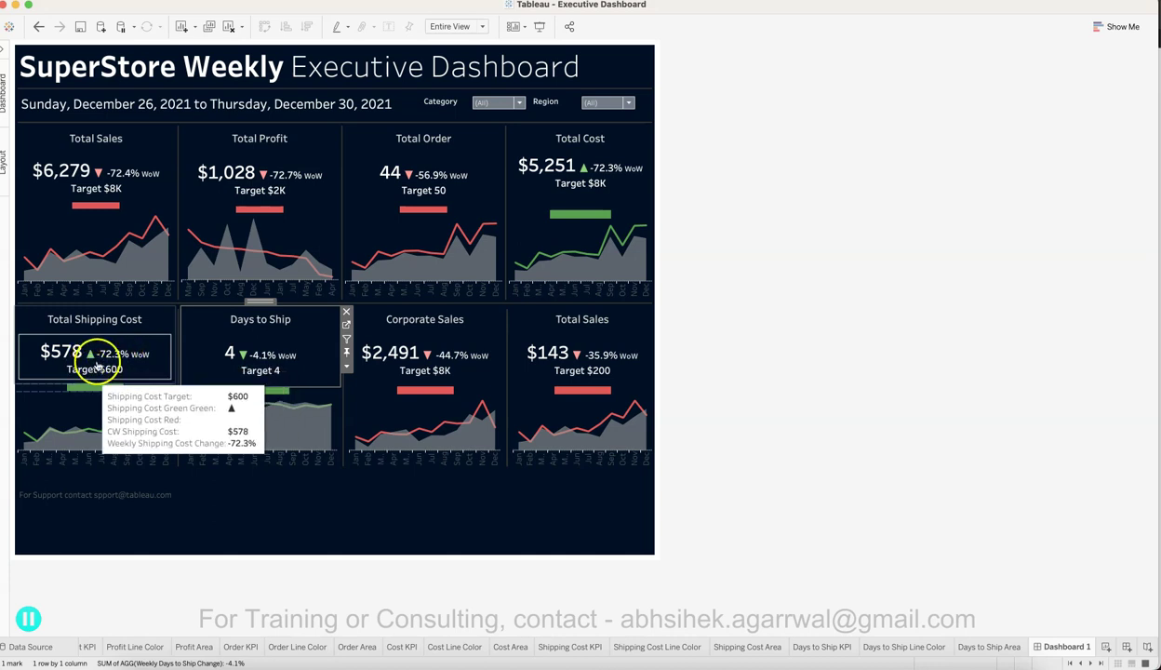
left_click(462, 411)
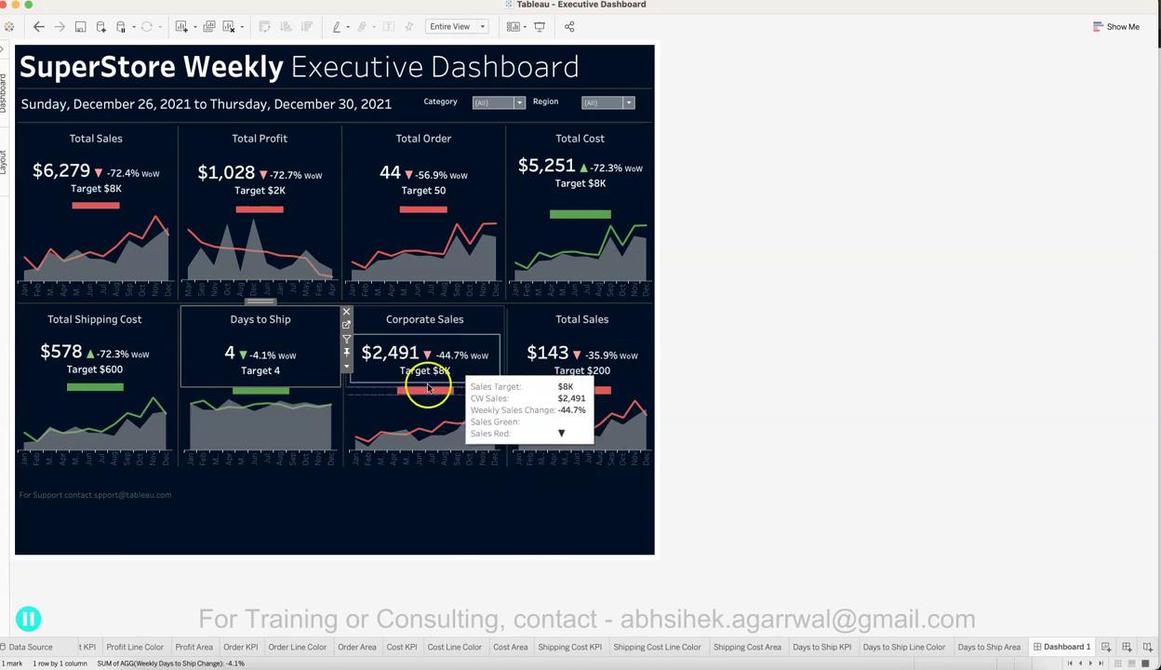
left_click(716, 394)
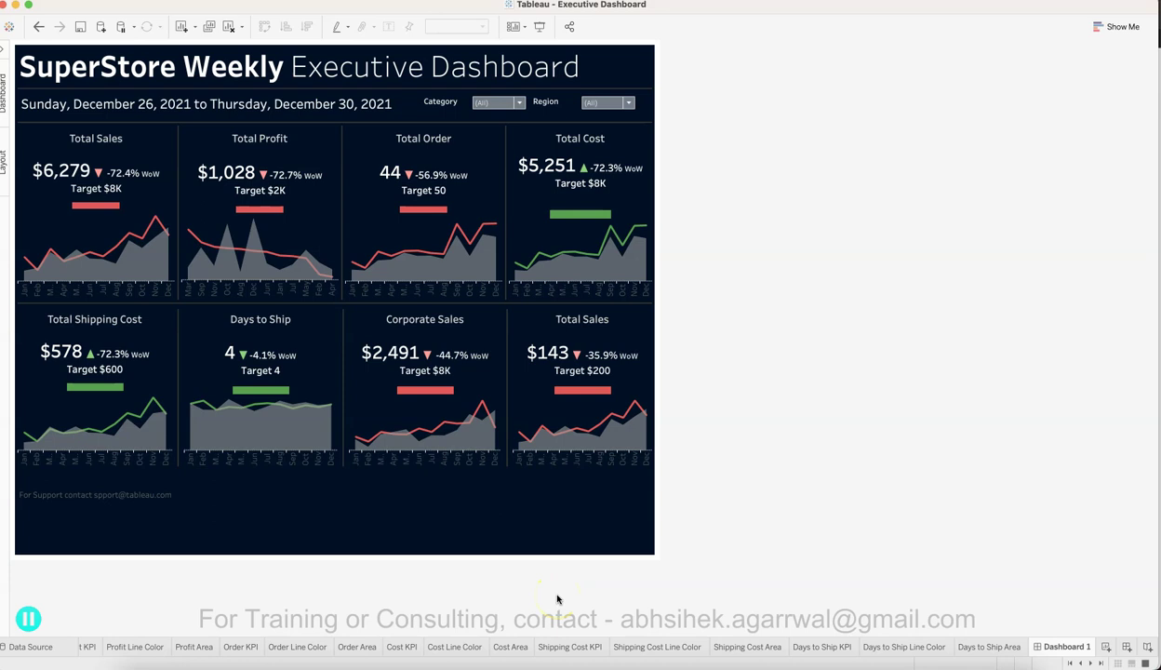
left_click(477, 523)
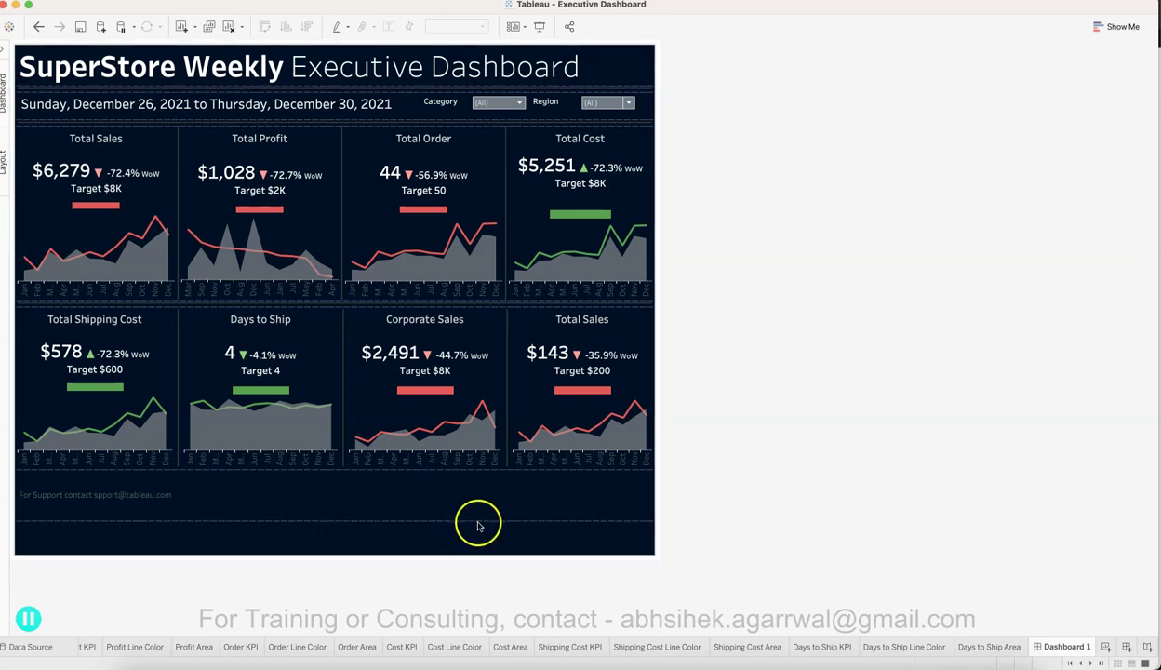